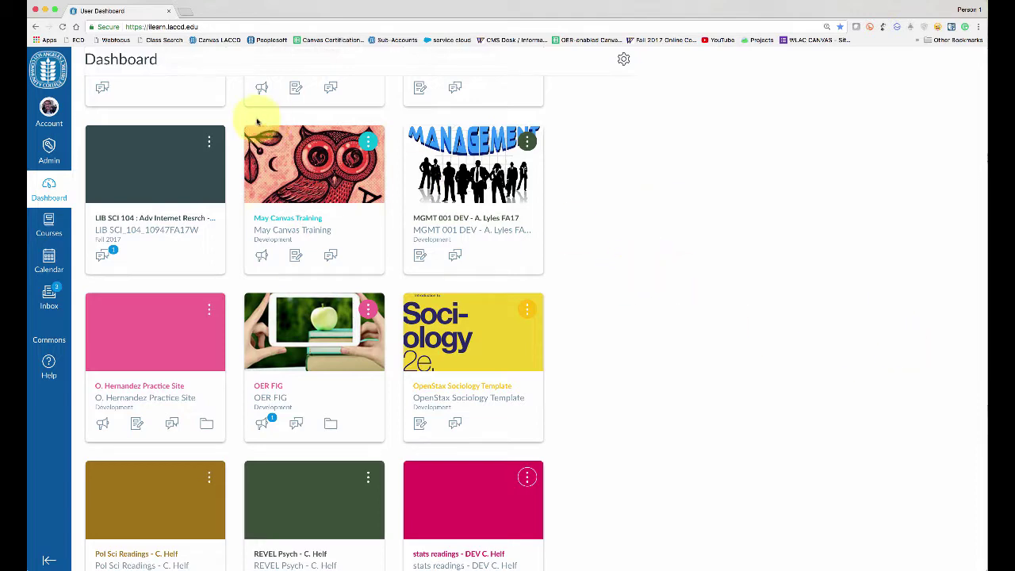
# Go to the Canvas account Settings page and scroll down to Approved Integrations
pyautogui.click(52, 116)
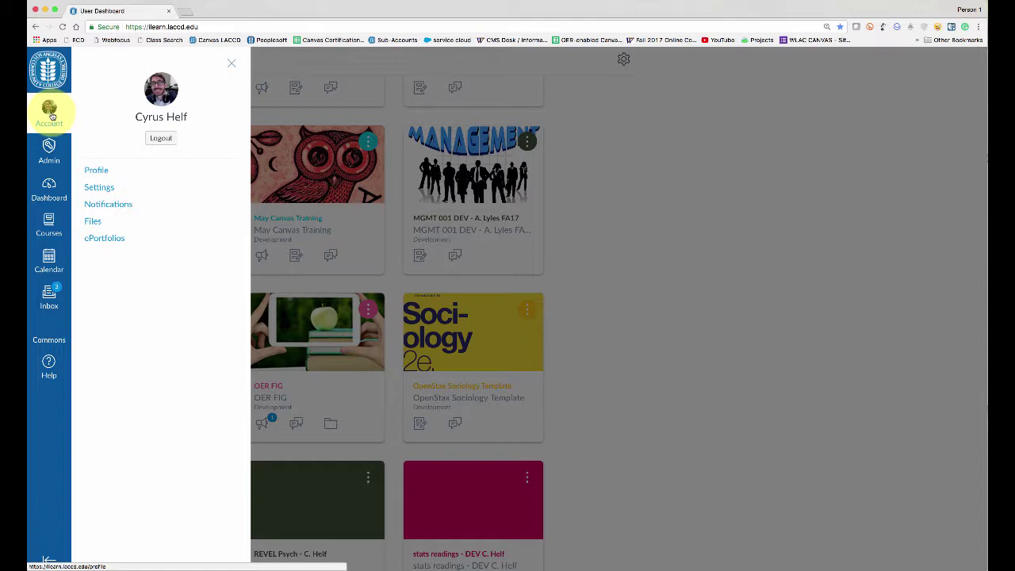
pyautogui.click(105, 189)
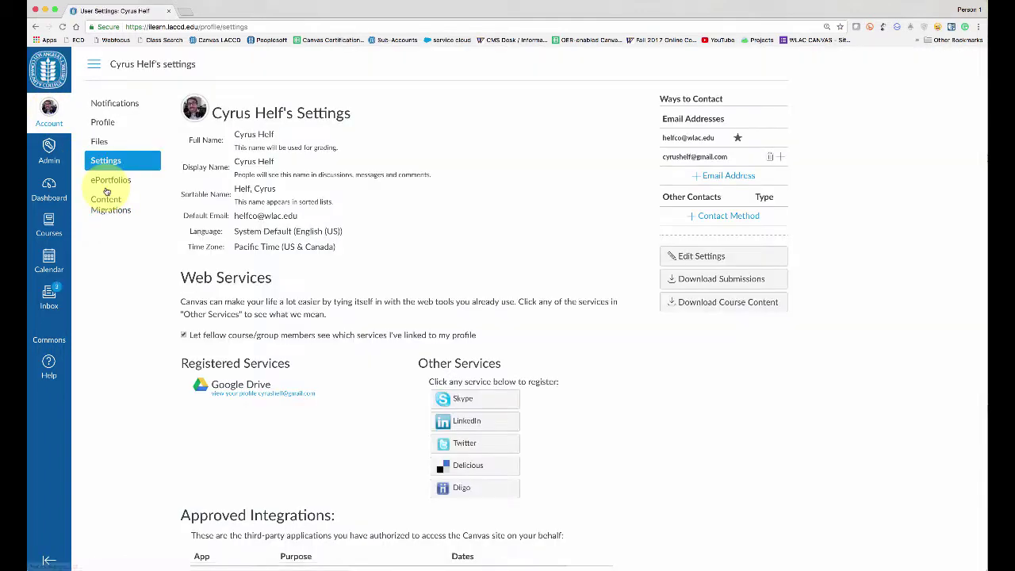
pyautogui.scroll(-12, 401, 200)
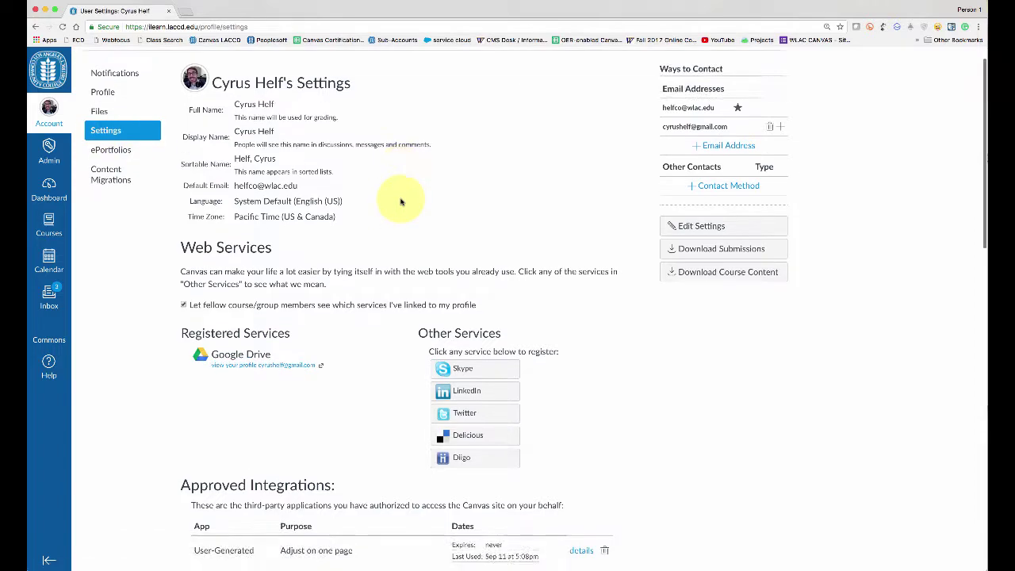
pyautogui.scroll(-5, 401, 201)
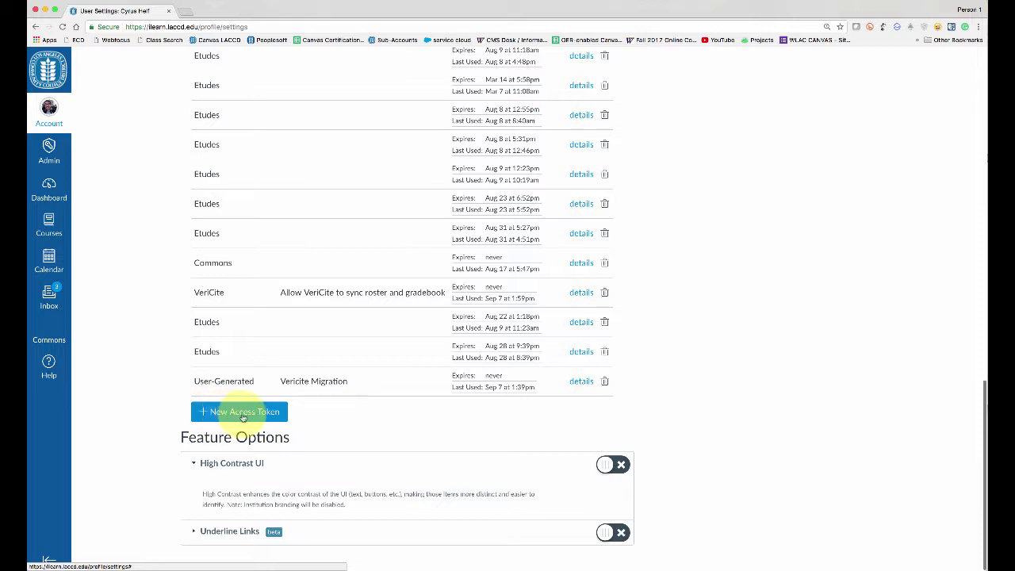
# Generate a new access token with purpose '1-page', copy its value, and close the details
pyautogui.click(243, 417)
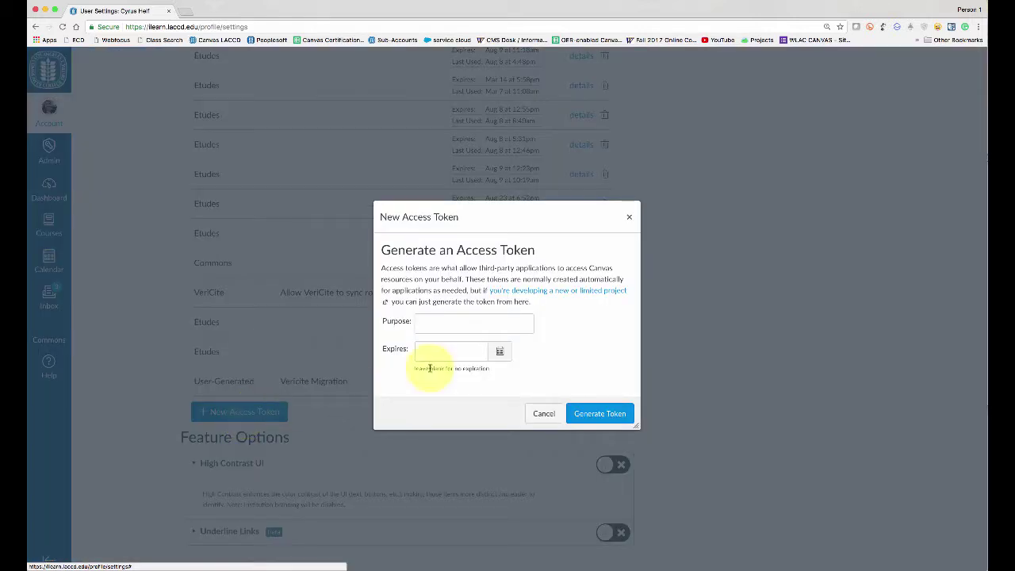
pyautogui.click(445, 325)
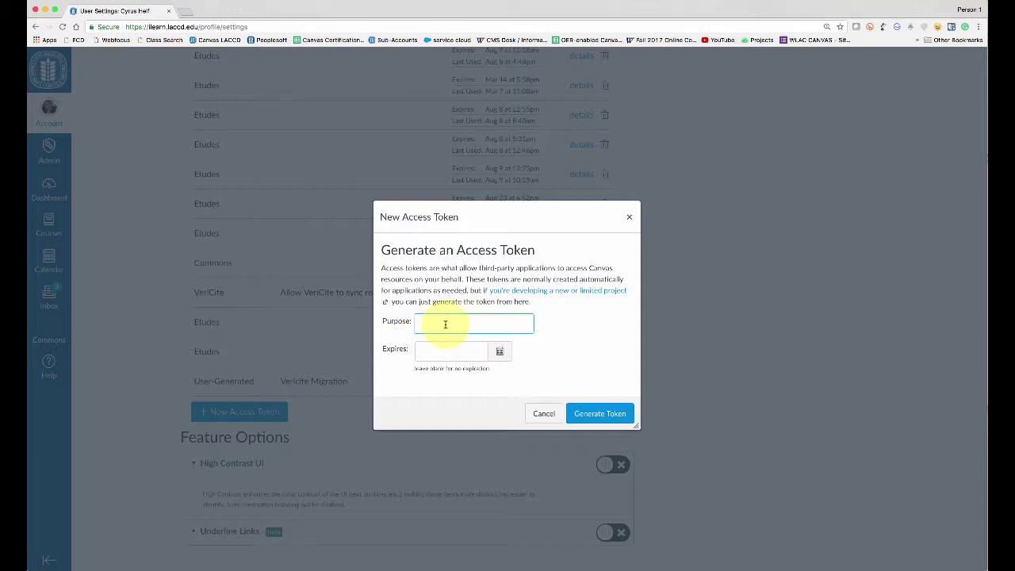
pyautogui.write('k')
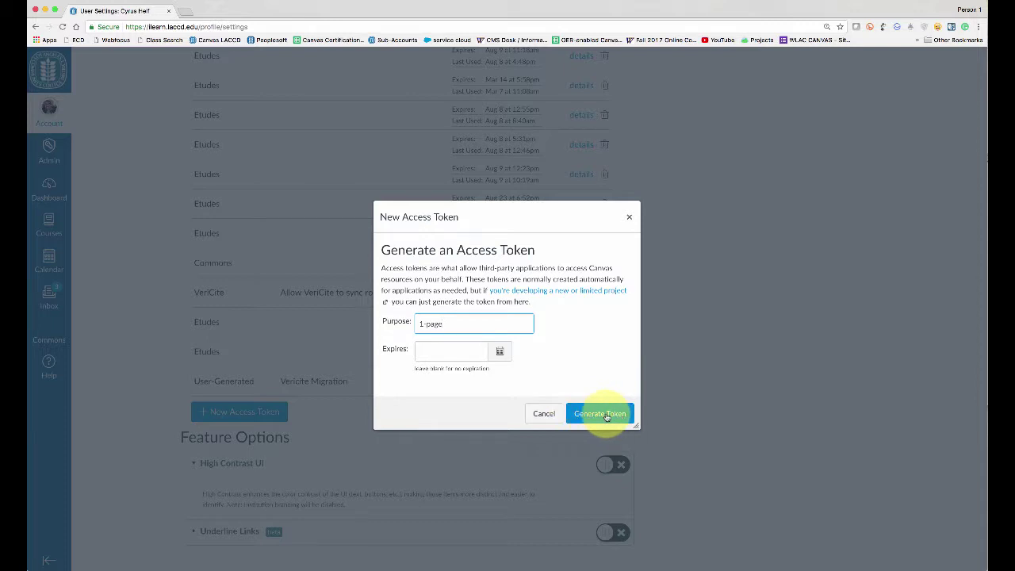
pyautogui.click(604, 414)
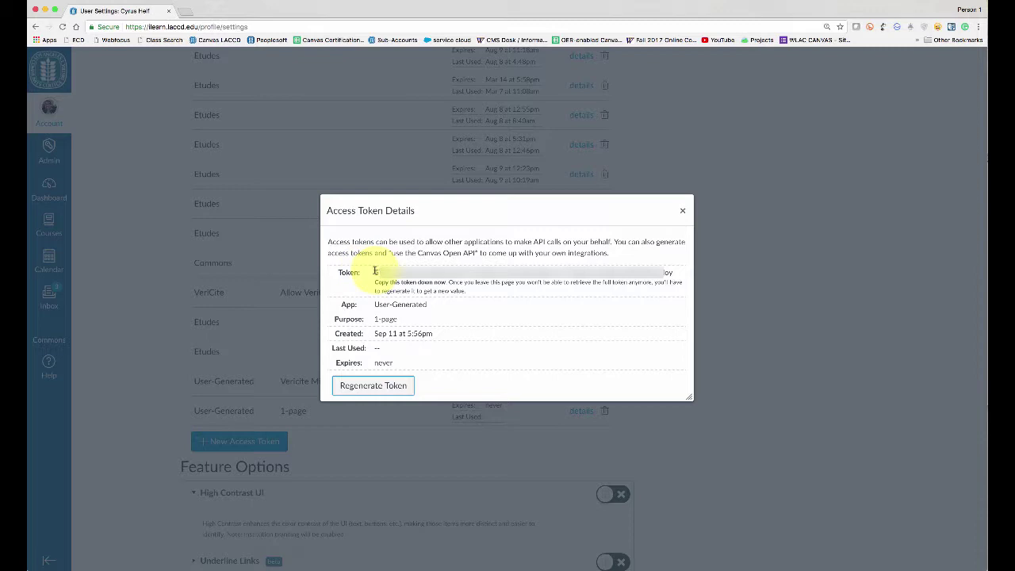
pyautogui.moveTo(375, 271); pyautogui.dragTo(677, 271)
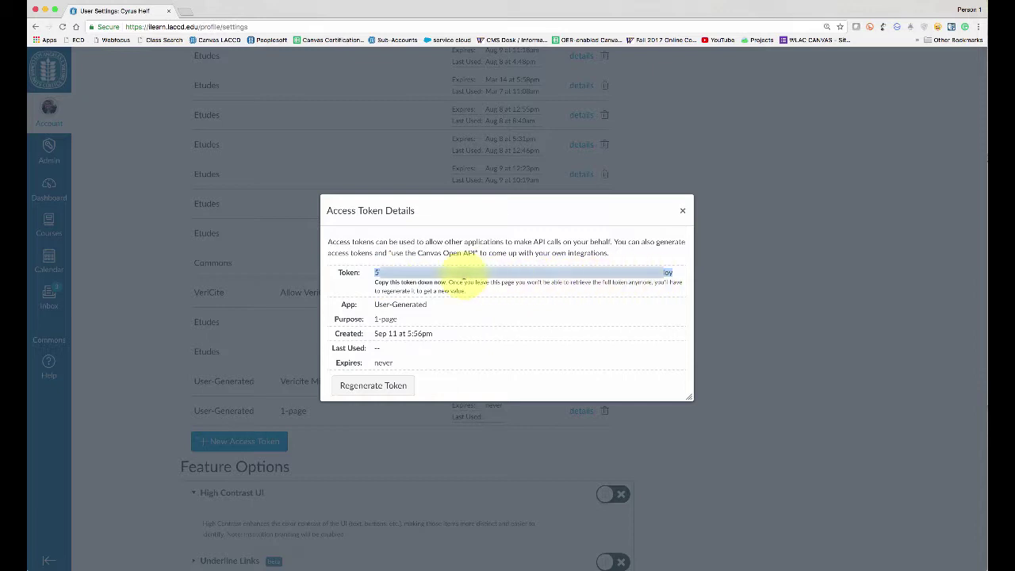
pyautogui.press('super+c')
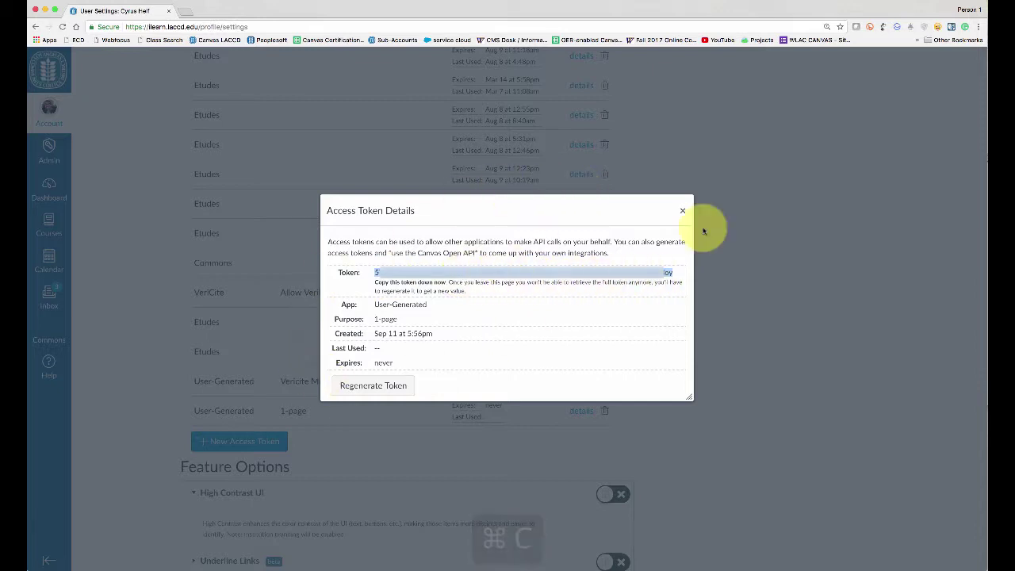
pyautogui.click(681, 210)
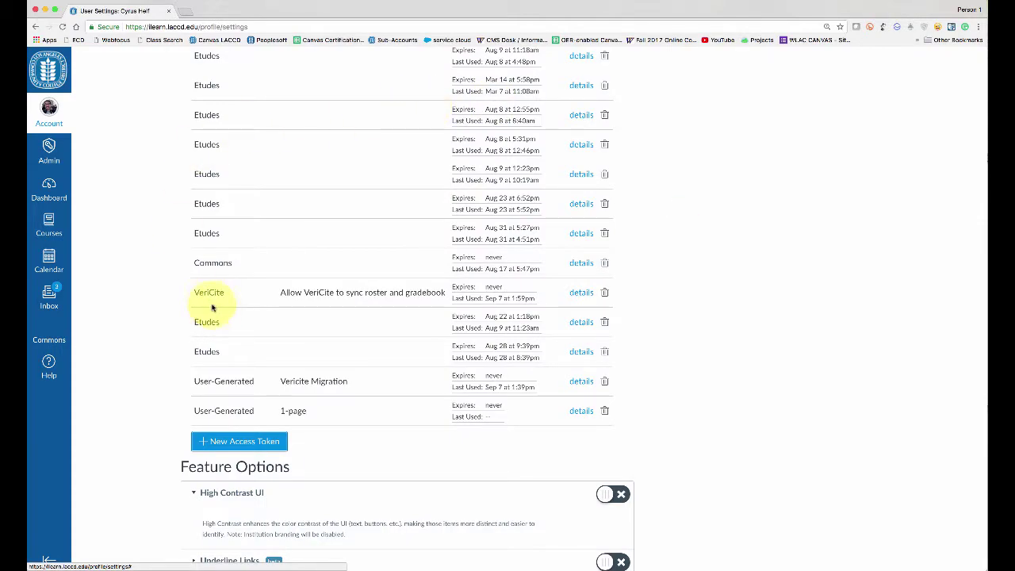
# Scroll back to the top of Settings and copy the spreadsheet link
pyautogui.scroll(5, 175, 300)
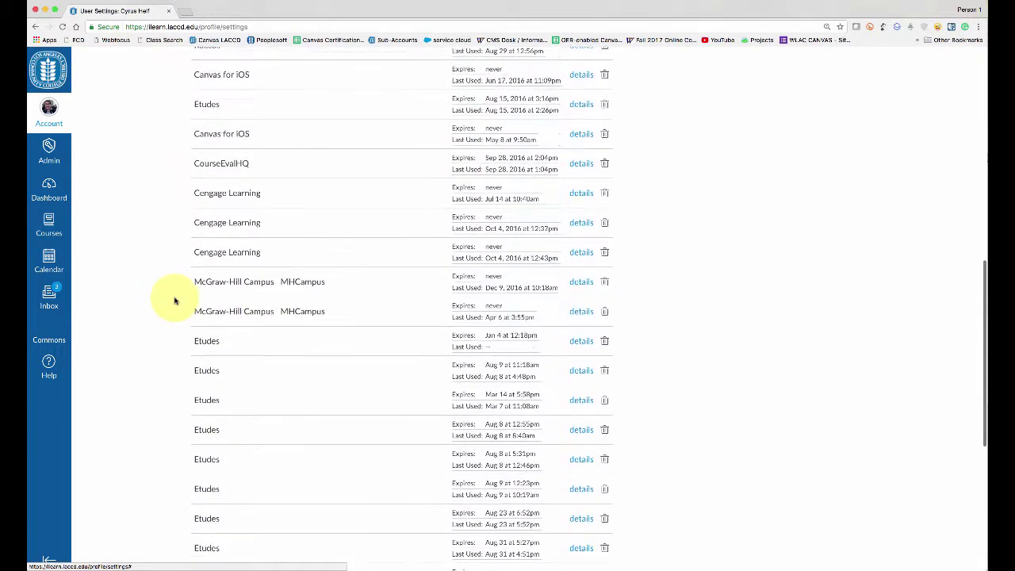
pyautogui.scroll(10, 175, 299)
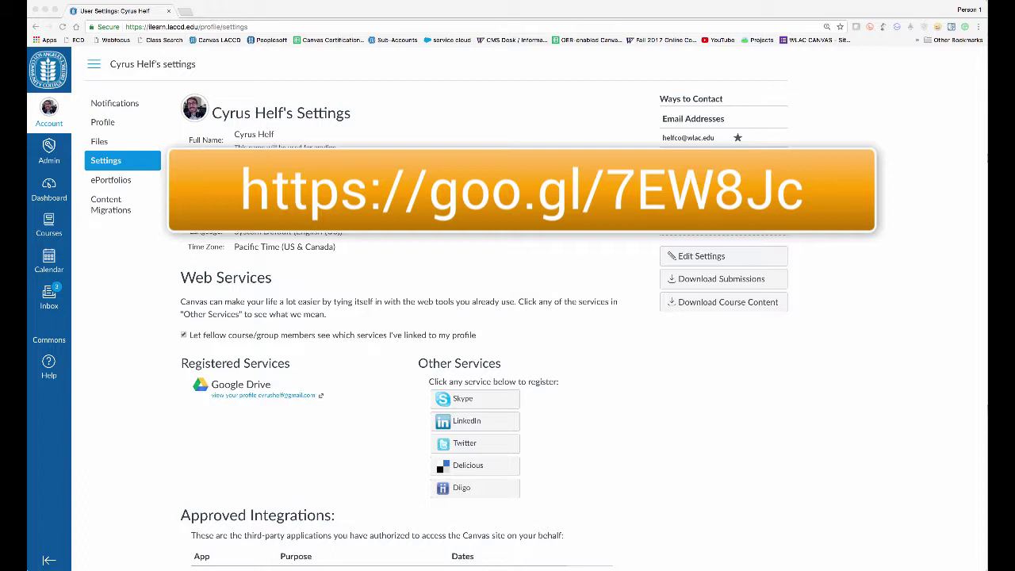
pyautogui.press('super+c')
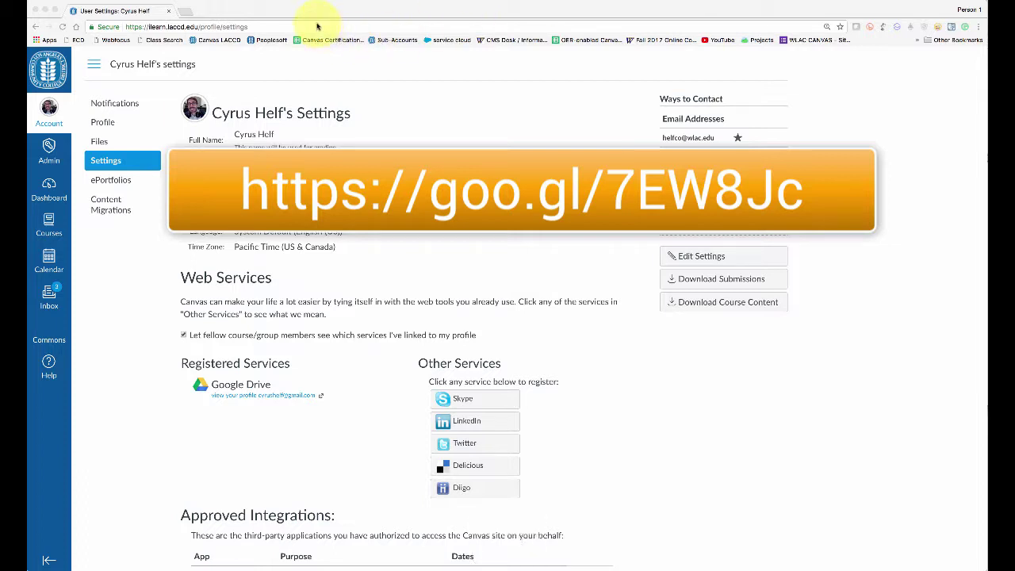
# Load the Course Due Dates v2 spreadsheet from the pasted link in a new tab
pyautogui.click(185, 10)
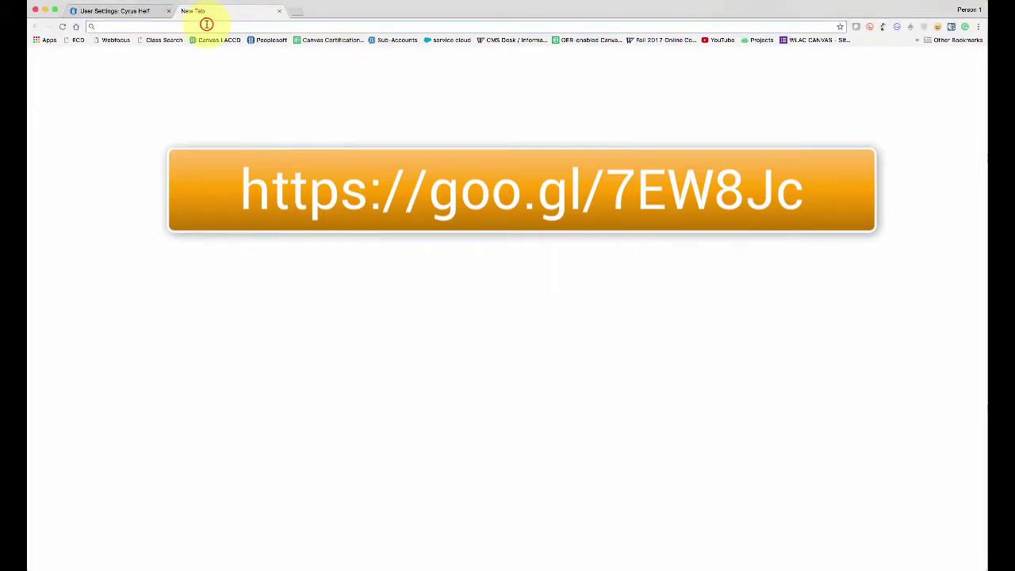
pyautogui.press('super+v')
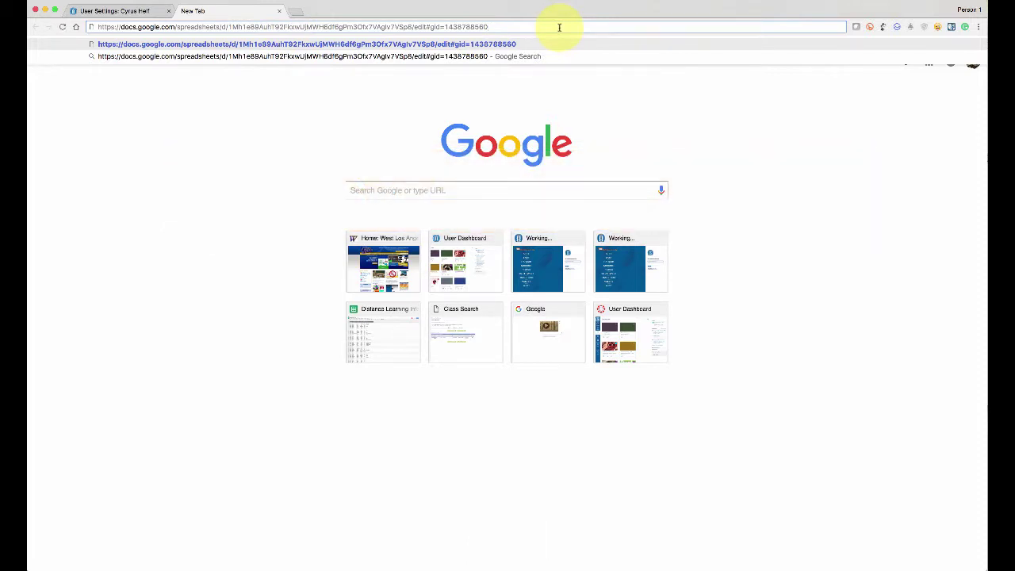
pyautogui.press('Return')
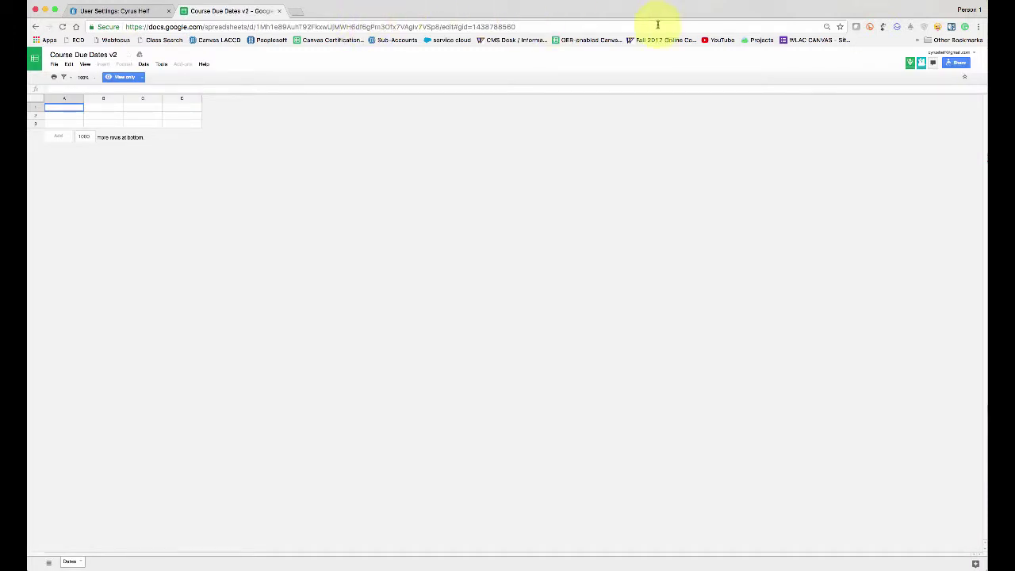
# Make a copy of the spreadsheet named '1-page'
pyautogui.click(54, 63)
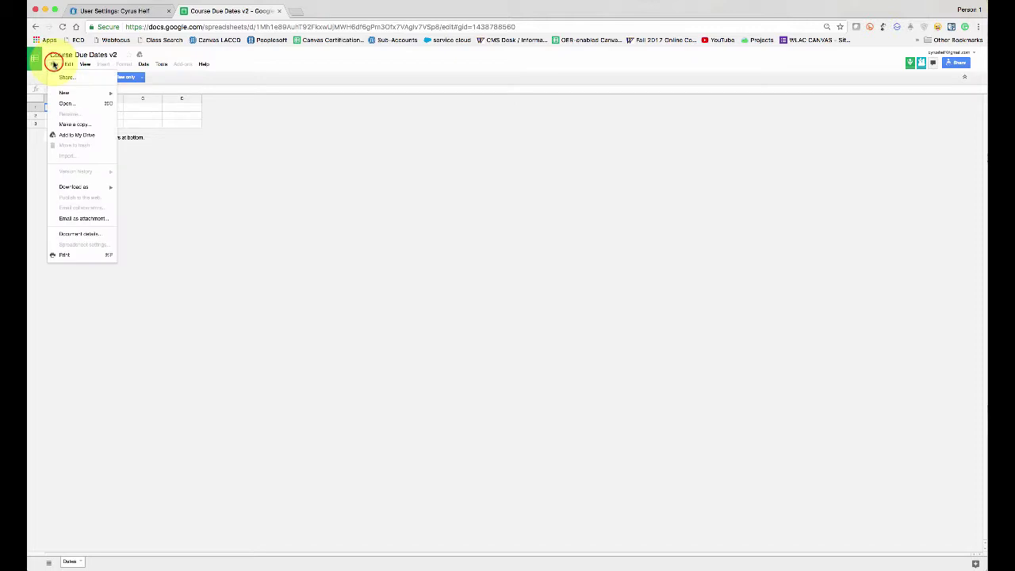
pyautogui.click(68, 125)
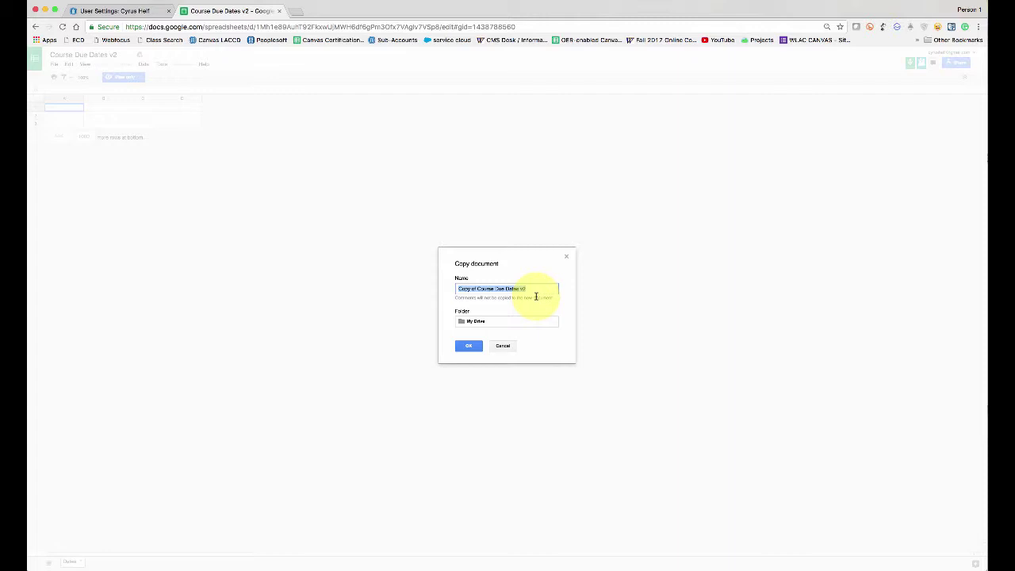
pyautogui.write('1')
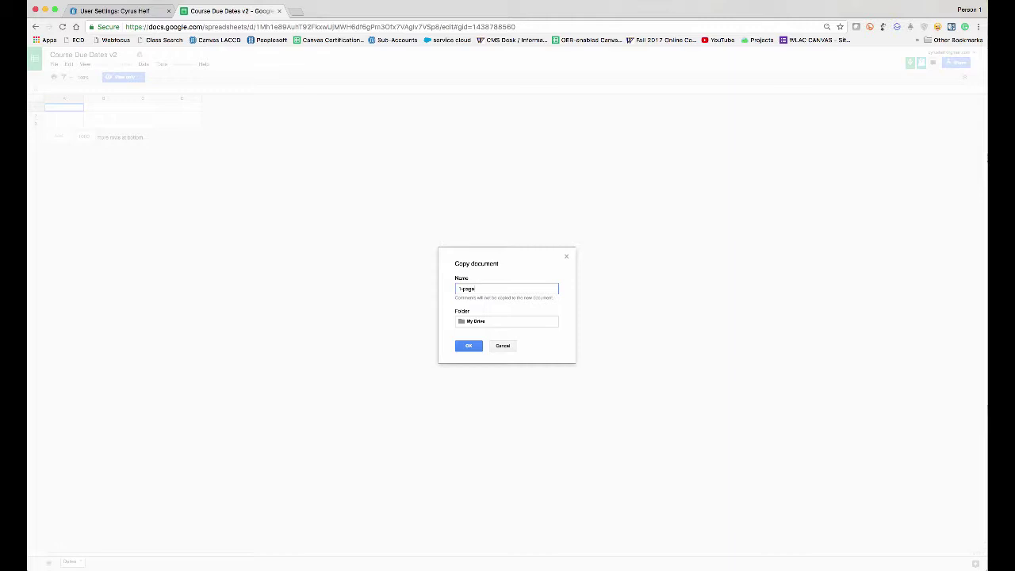
pyautogui.write('-page')
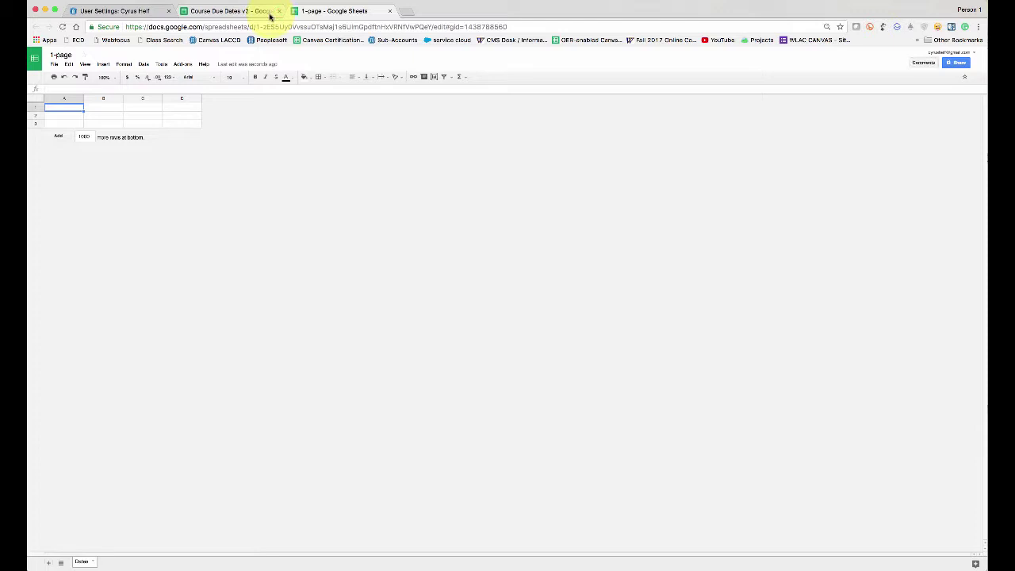
# Close the Course Due Dates v2 tab and set the spreadsheet time zone to Pacific Time
pyautogui.click(279, 11)
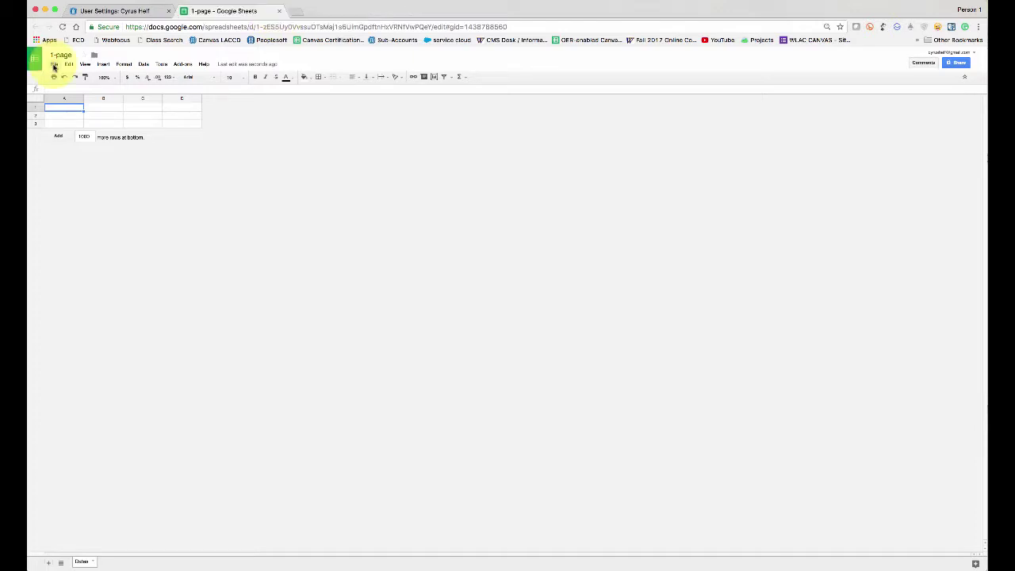
pyautogui.click(54, 64)
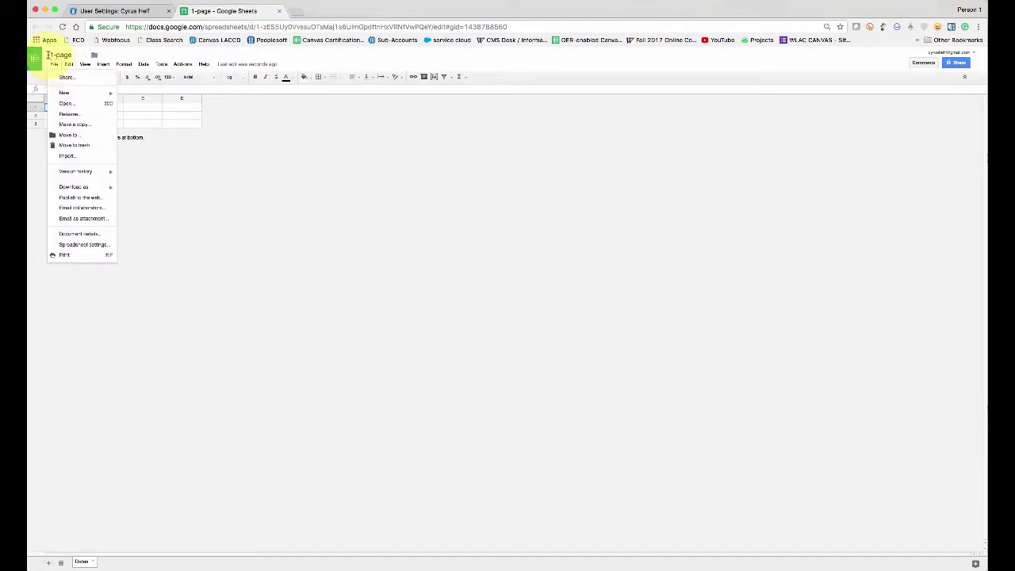
pyautogui.click(75, 245)
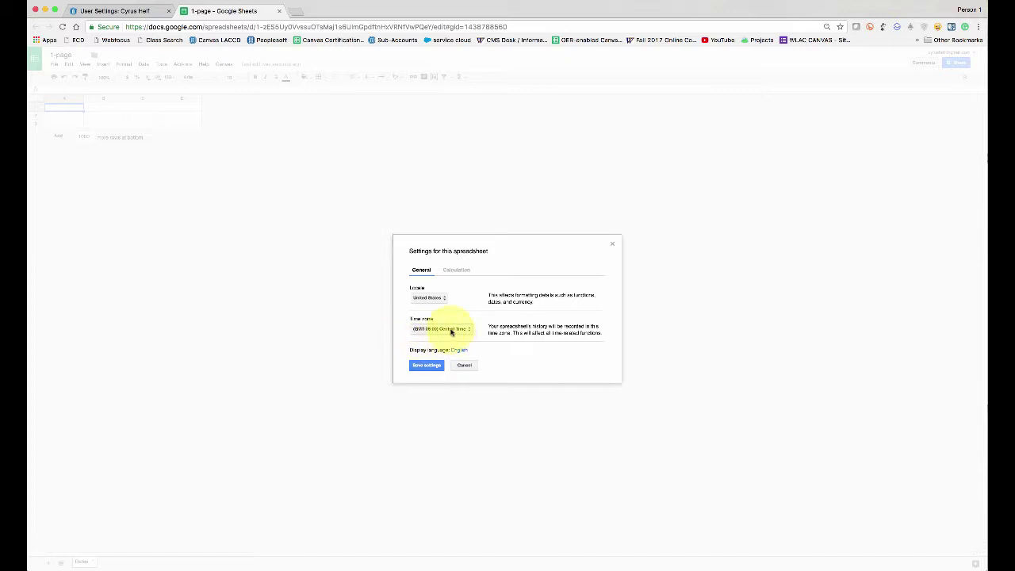
pyautogui.click(468, 328)
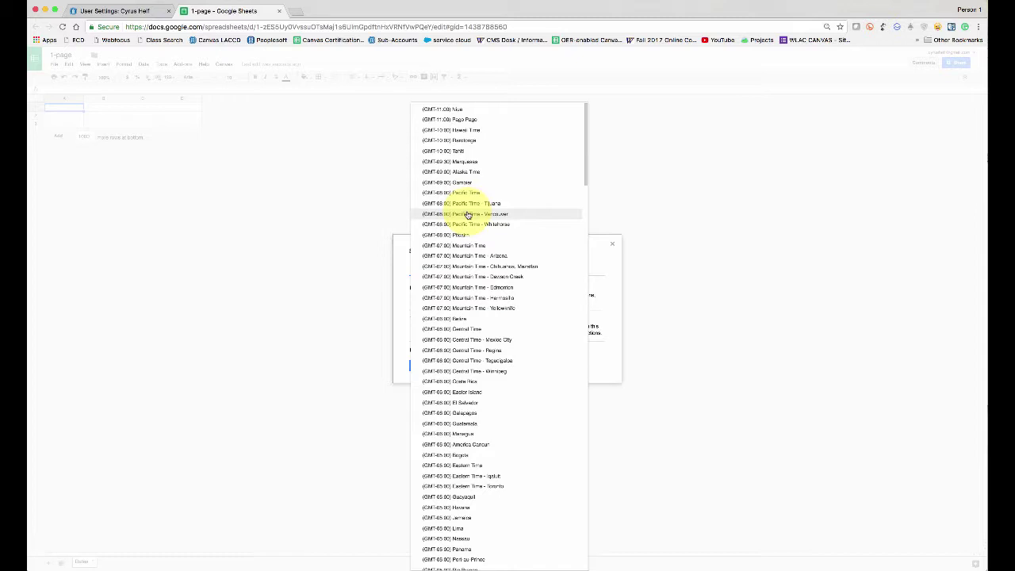
pyautogui.click(467, 214)
pyautogui.click(421, 366)
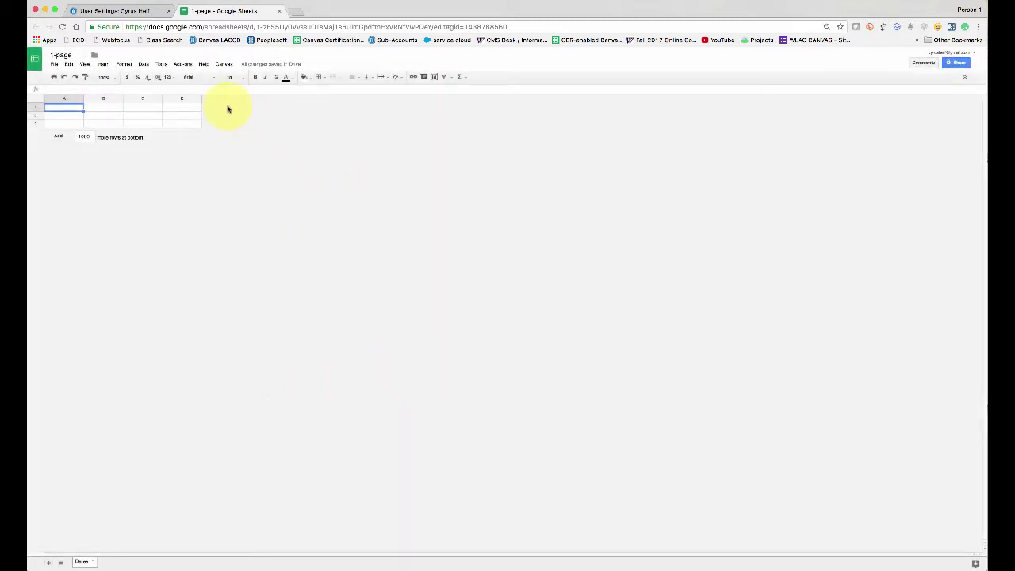
# Start the Canvas API setup and authorize Course Due Dates with the Google account
pyautogui.click(225, 65)
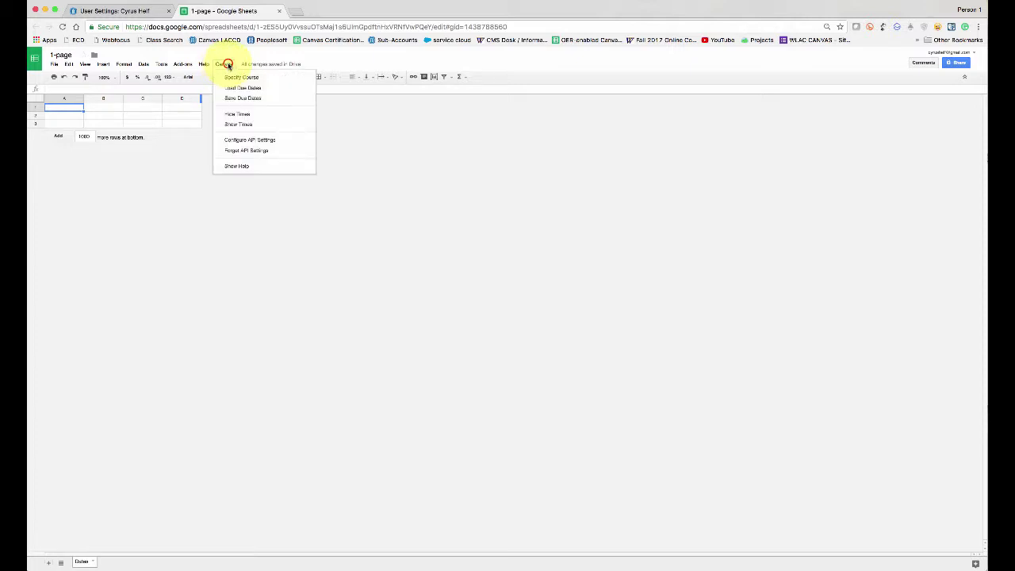
pyautogui.click(262, 144)
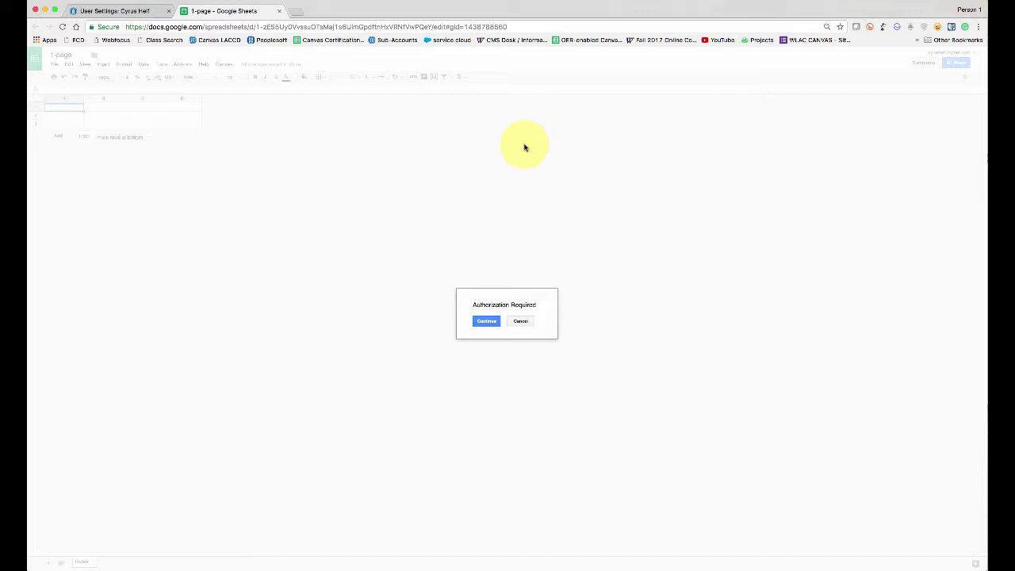
pyautogui.click(486, 323)
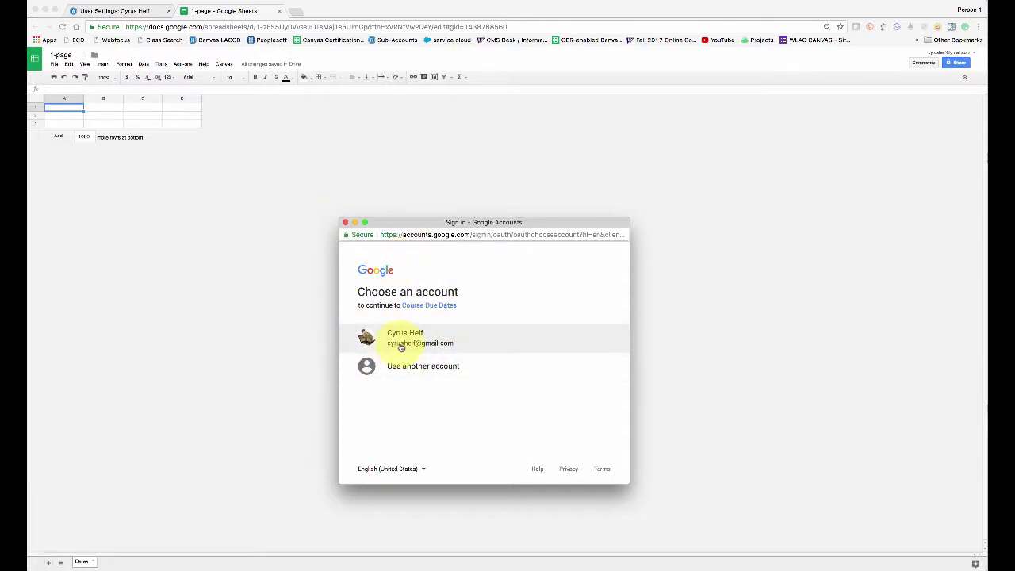
pyautogui.click(415, 342)
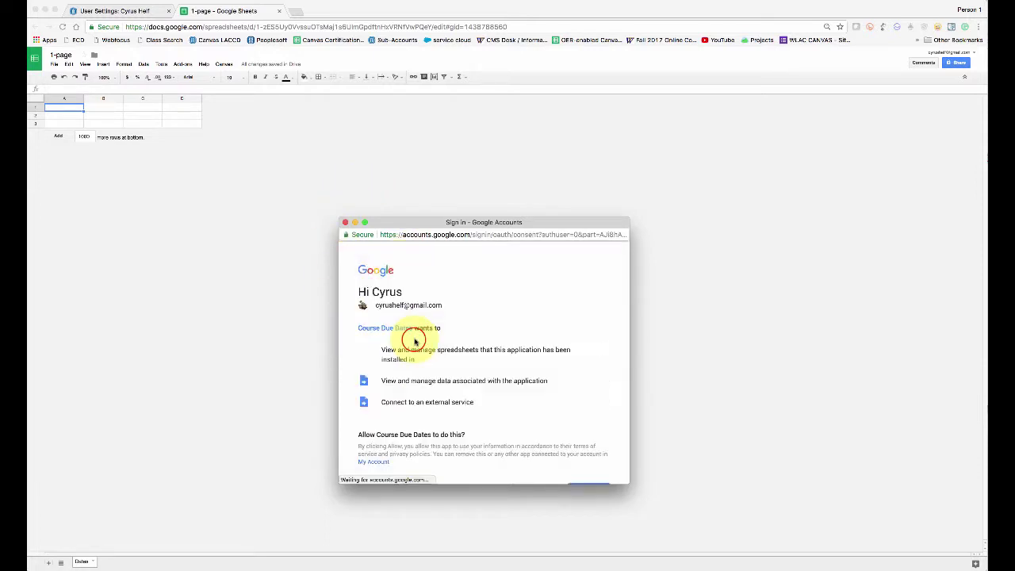
pyautogui.scroll(-2, 495, 349)
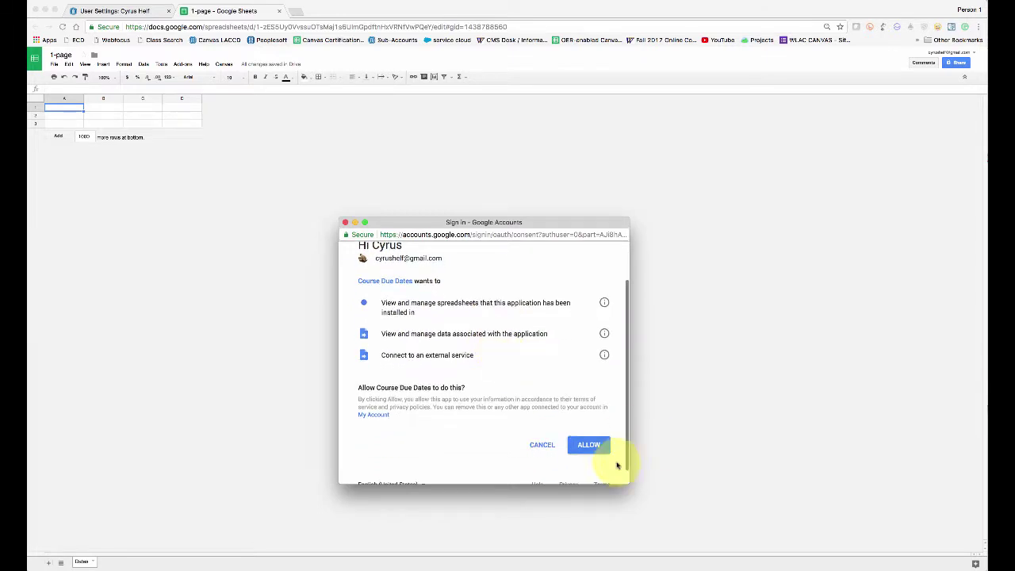
pyautogui.click(591, 445)
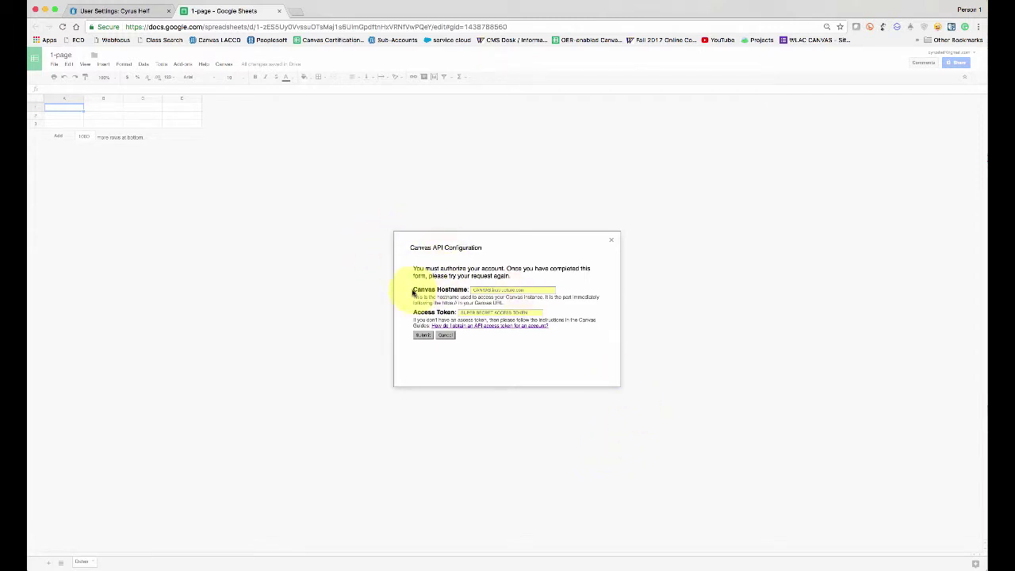
# Connect to ilearn.laccd.edu using the pasted access token, declining Chrome's password save
pyautogui.click(482, 288)
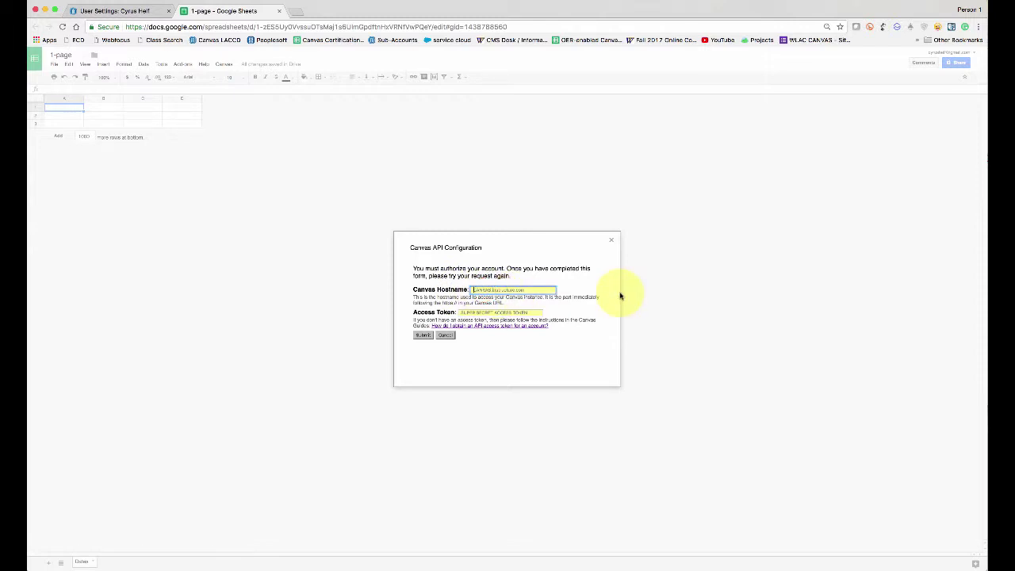
pyautogui.write('ilearn.laccd.edu')
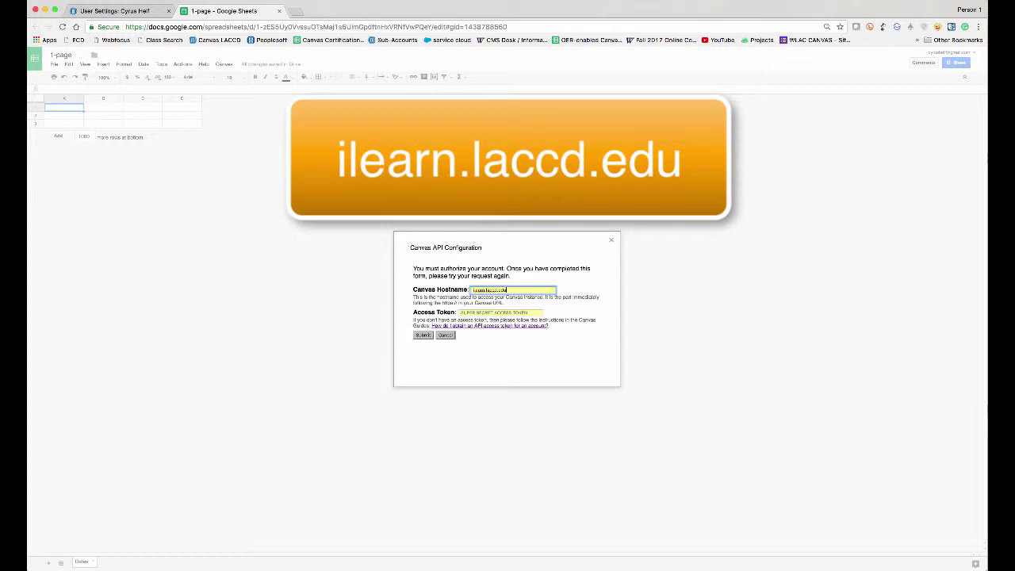
pyautogui.click(468, 313)
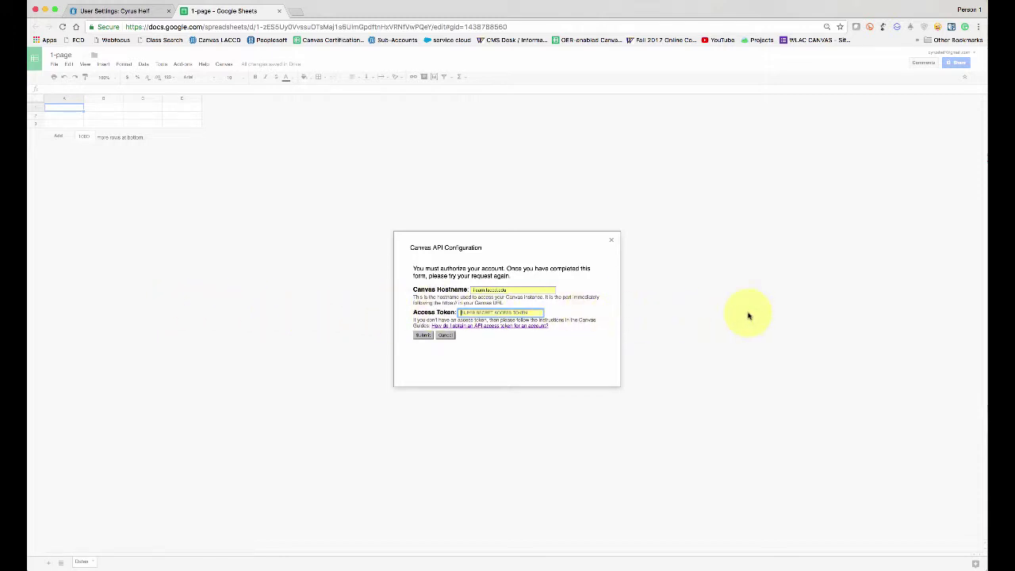
pyautogui.press('super+v')
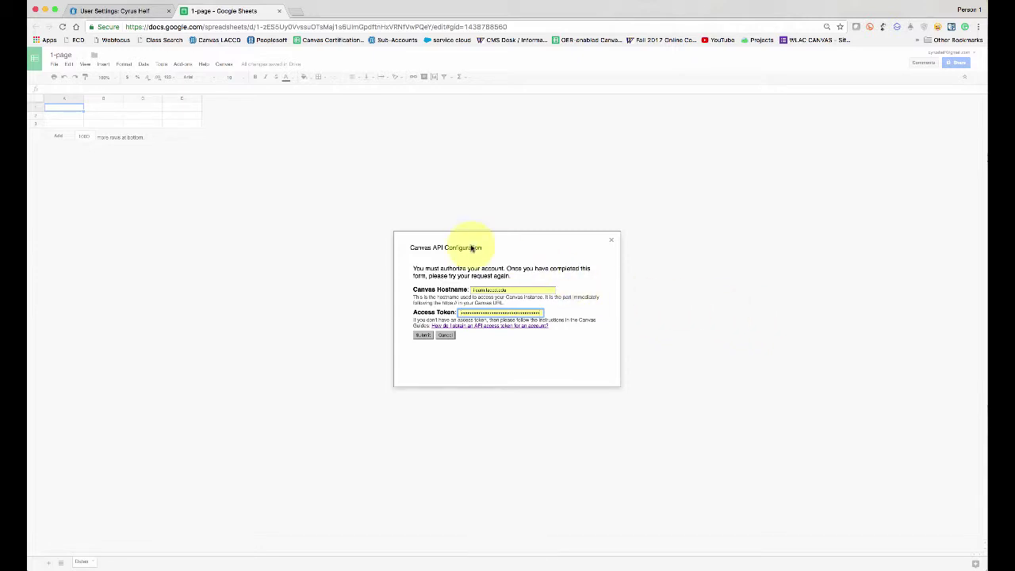
pyautogui.click(422, 335)
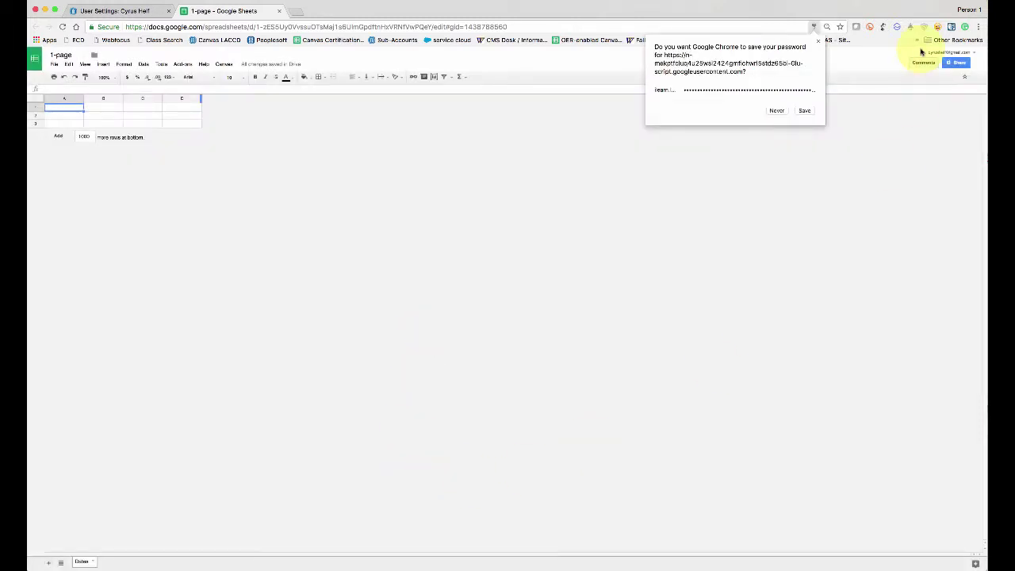
pyautogui.click(777, 112)
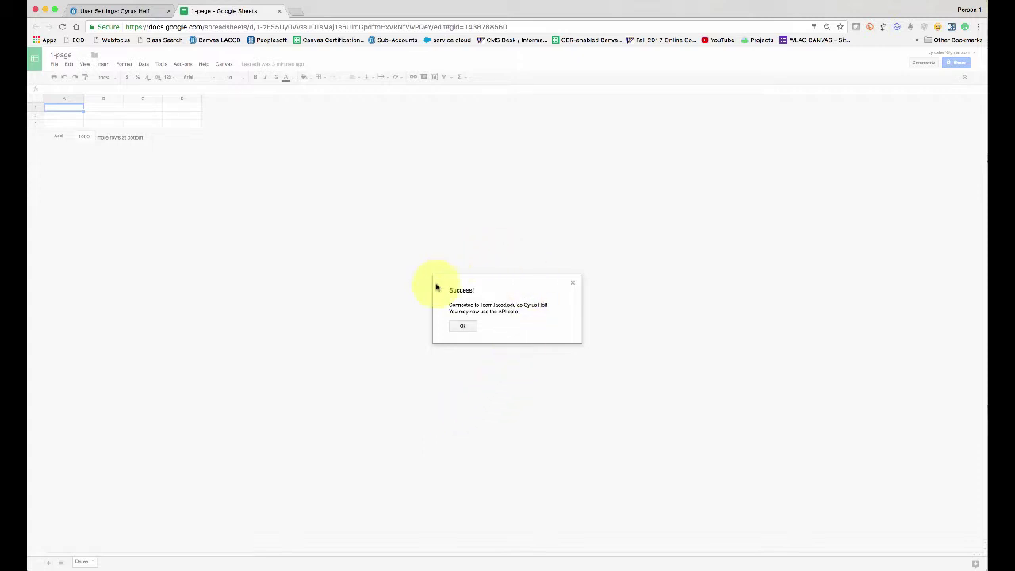
pyautogui.click(465, 327)
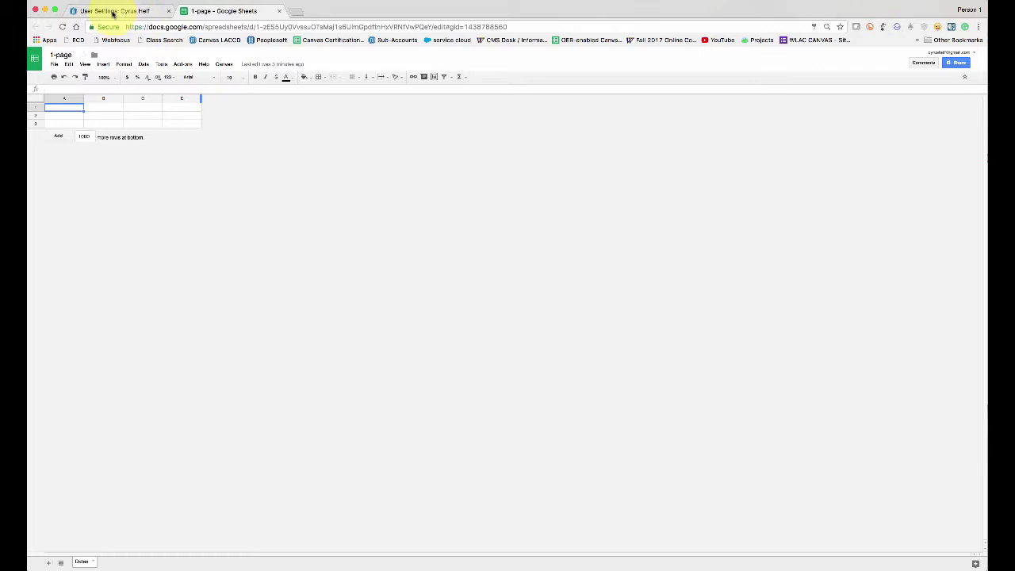
# Open May Canvas Training from the Dashboard and copy its course ID 24240 from the URL
pyautogui.click(117, 13)
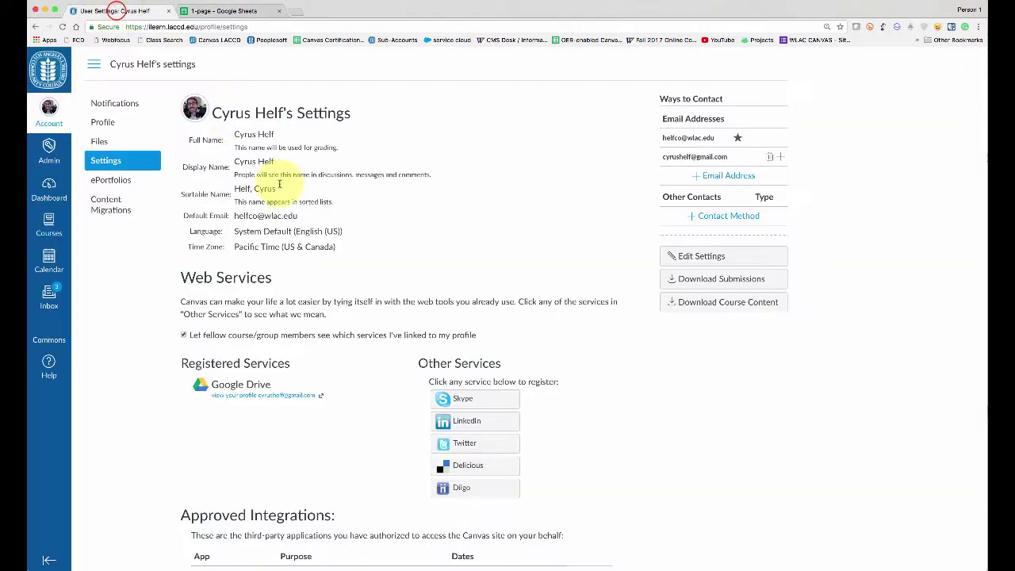
pyautogui.click(49, 192)
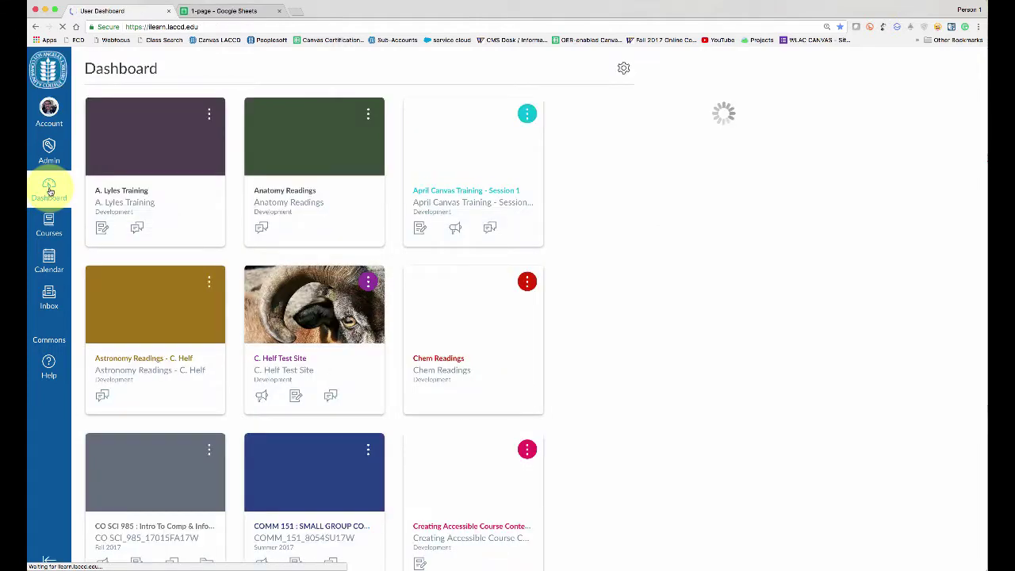
pyautogui.scroll(-2, 252, 187)
pyautogui.scroll(-10, 252, 190)
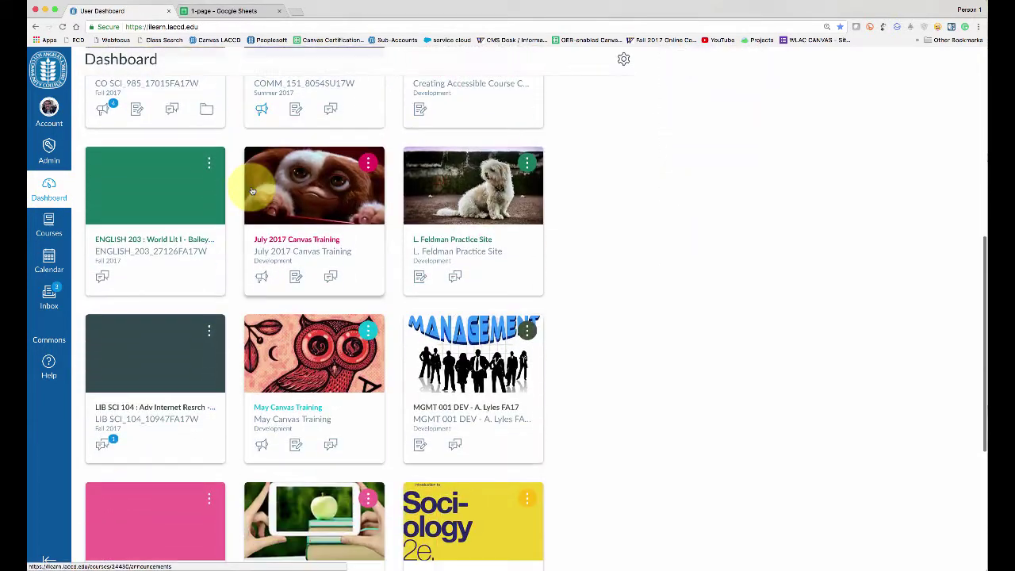
pyautogui.scroll(-1, 297, 416)
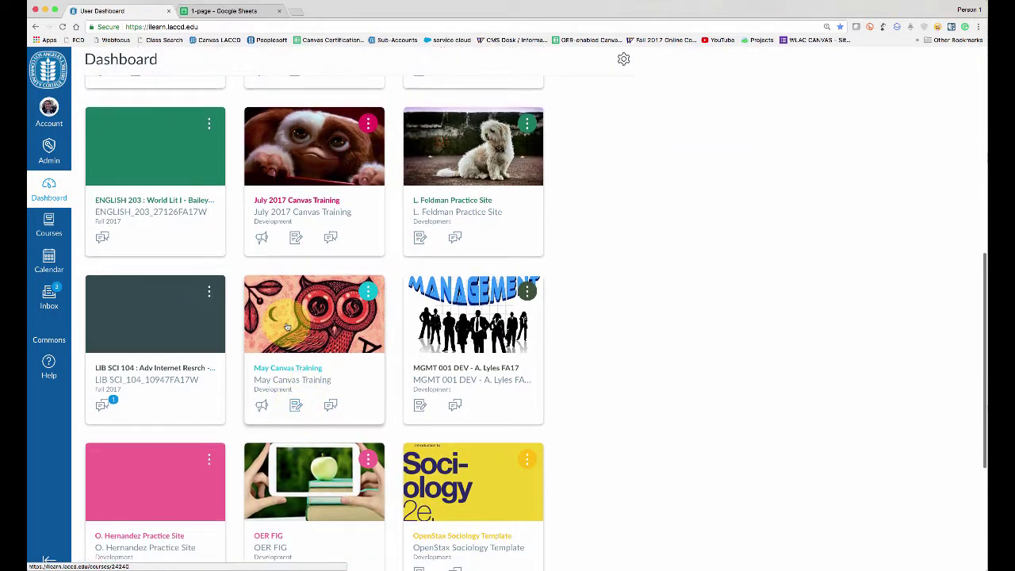
pyautogui.click(284, 370)
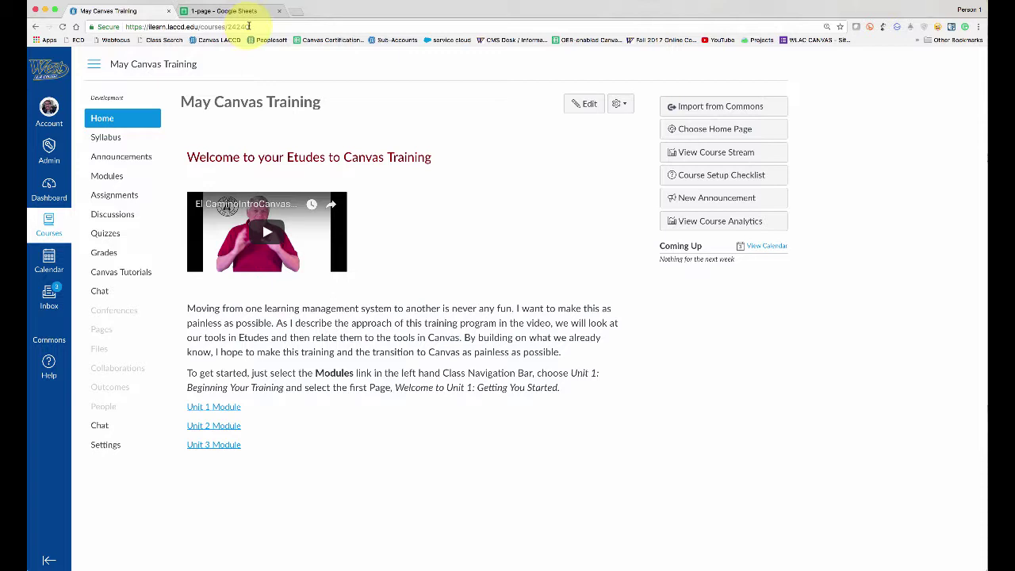
pyautogui.moveTo(248, 25); pyautogui.dragTo(234, 26)
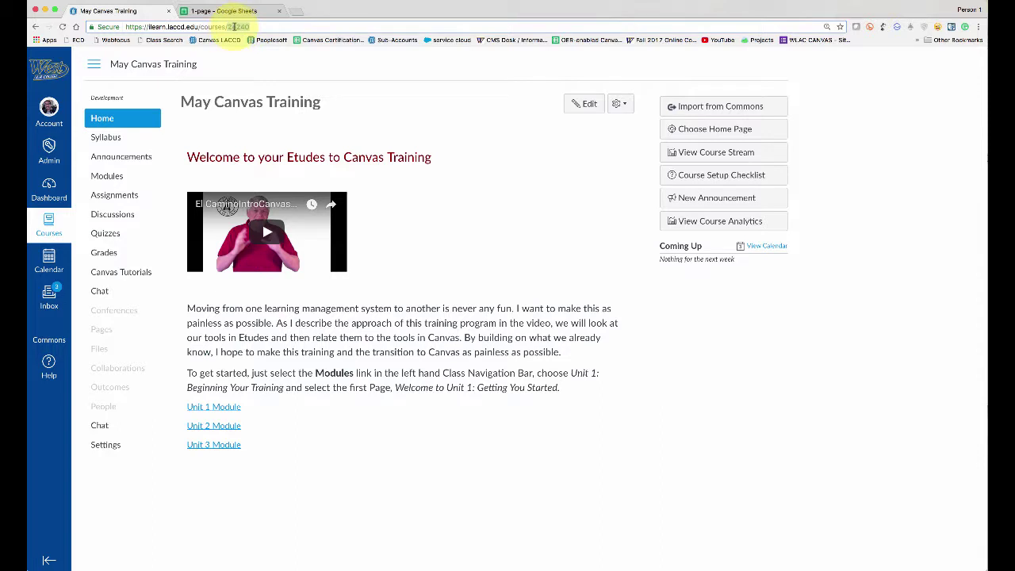
pyautogui.press('super+c')
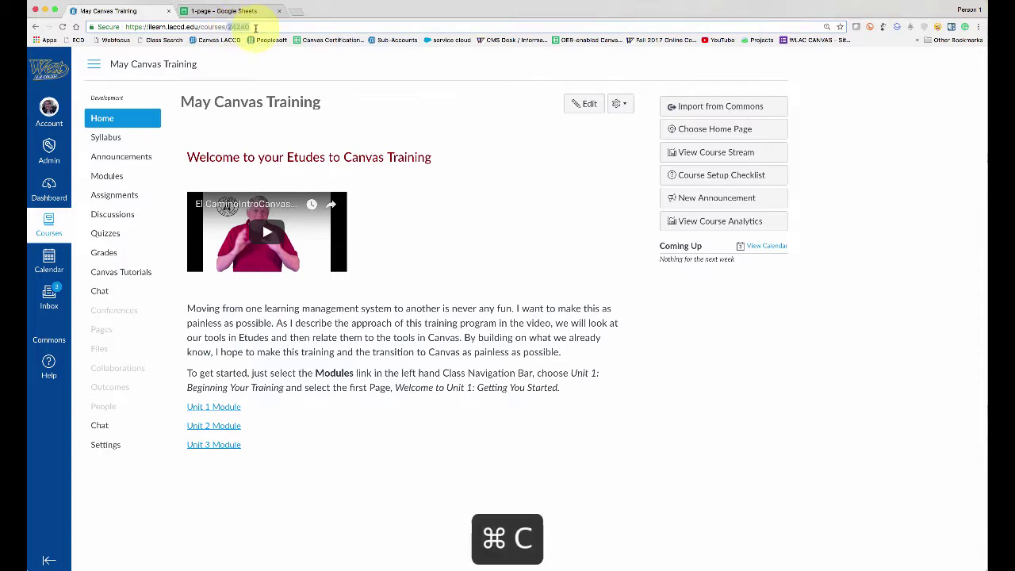
# Specify course ID 24240 from the Canvas menu and confirm May Canvas Training to load
pyautogui.click(229, 11)
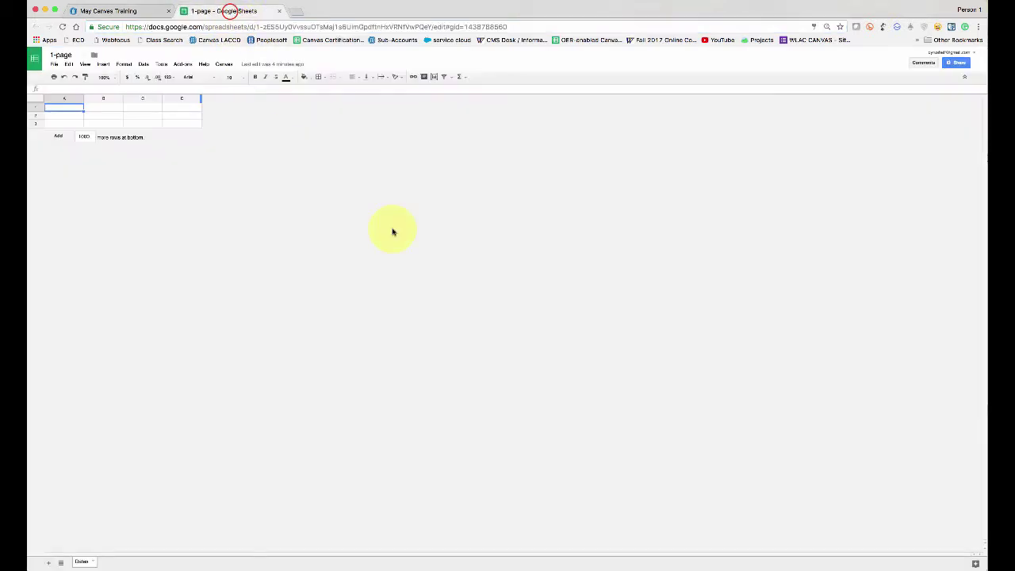
pyautogui.click(224, 64)
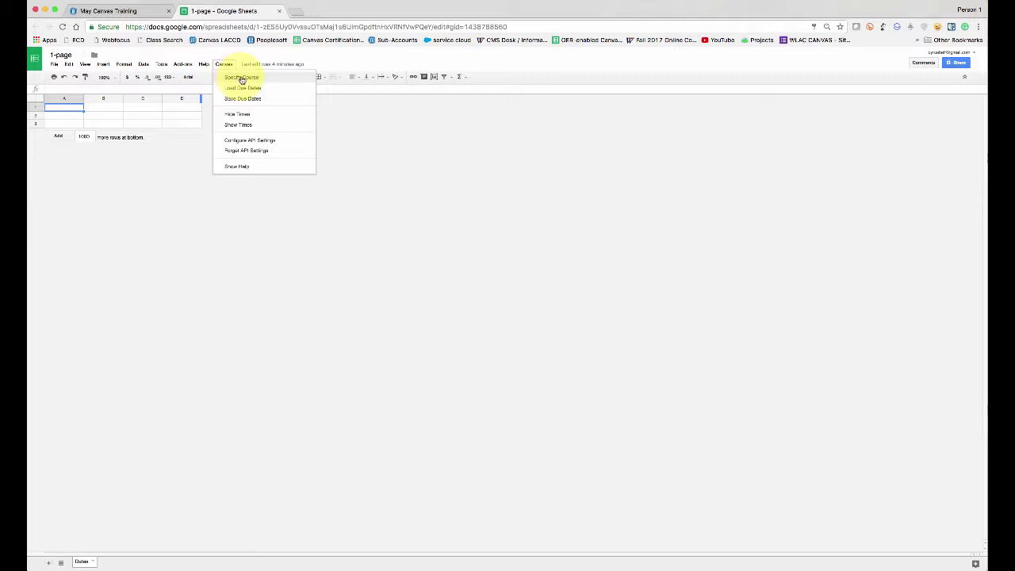
pyautogui.click(249, 77)
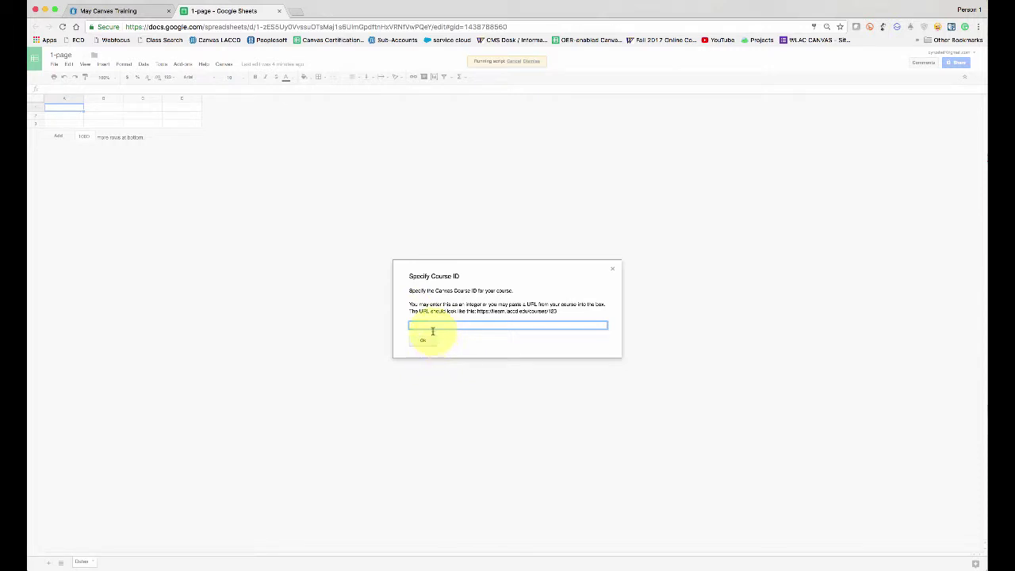
pyautogui.press('super+v')
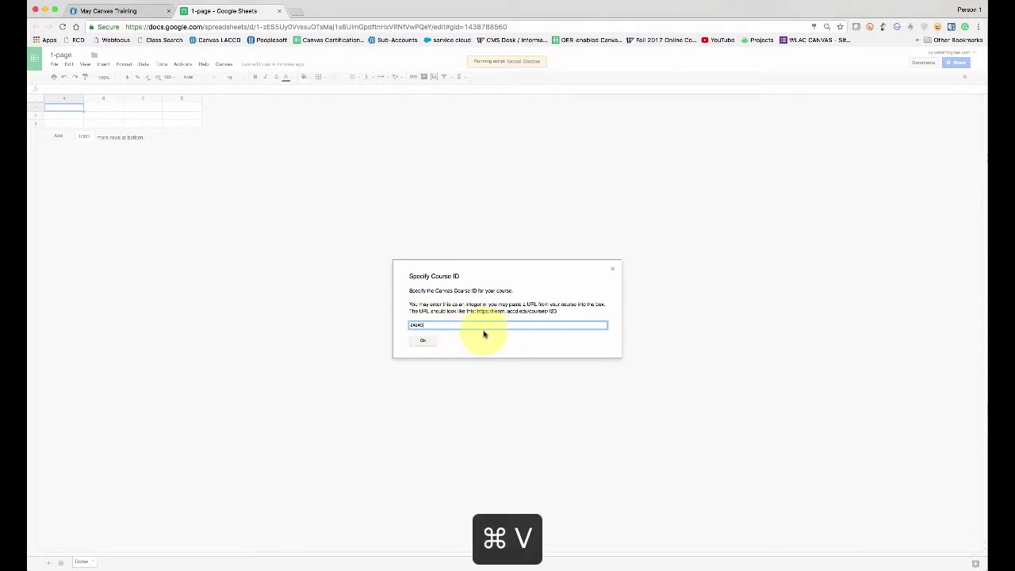
pyautogui.click(422, 343)
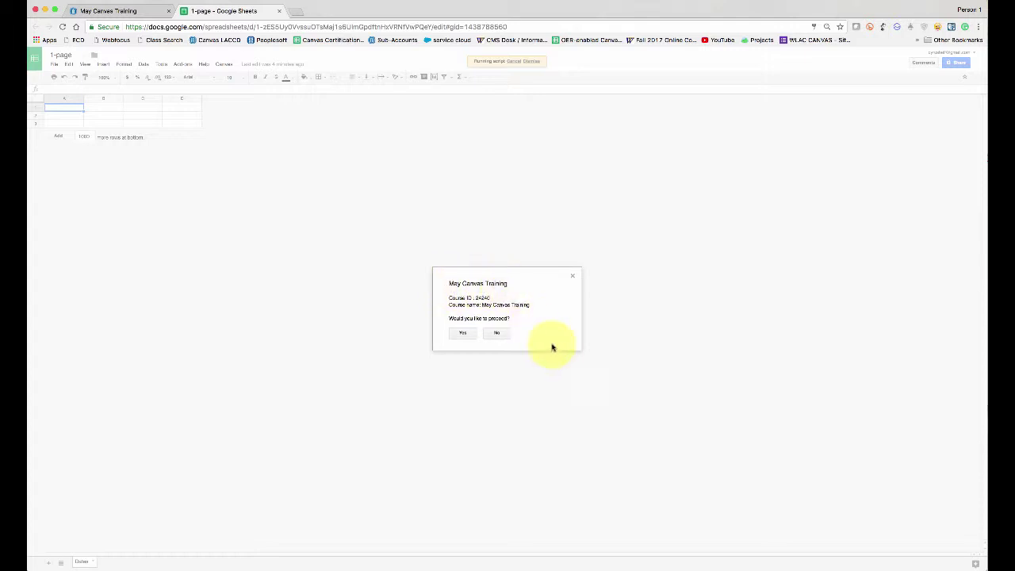
pyautogui.click(462, 333)
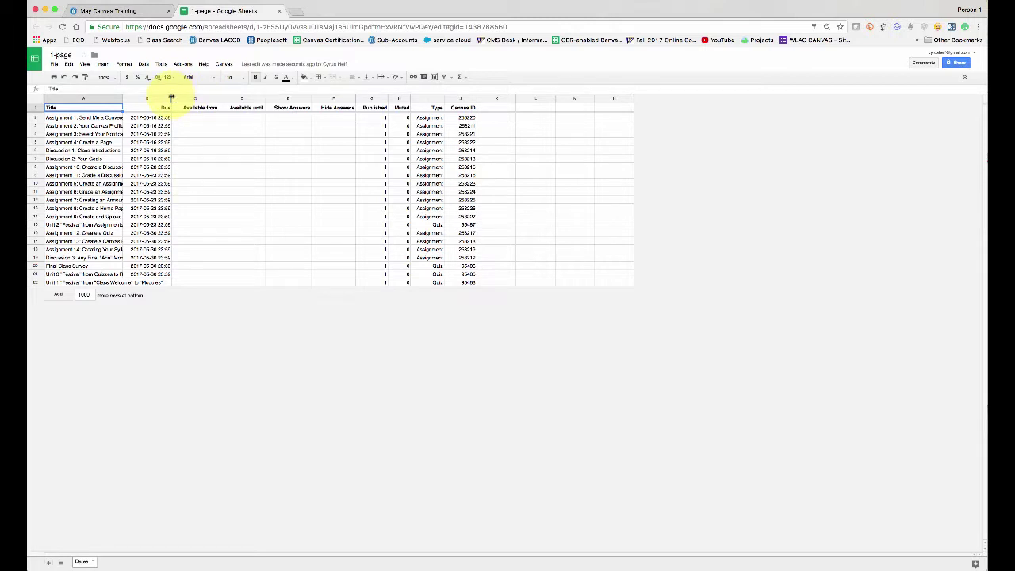
pyautogui.moveTo(170, 95); pyautogui.dragTo(206, 96)
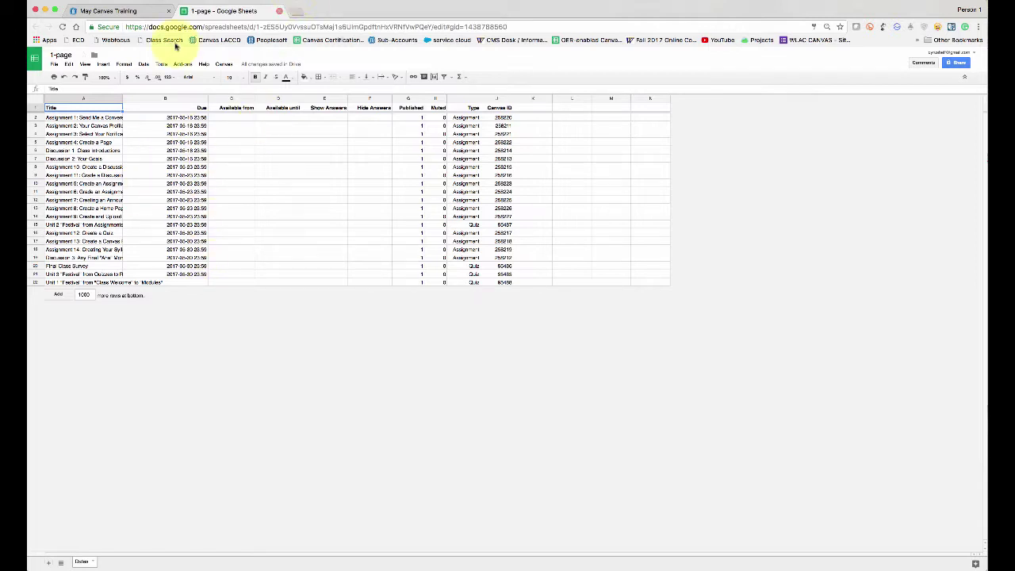
# Run the Canvas add-on's Hide Times command on the due-date table, then deselect the header row
pyautogui.click(224, 64)
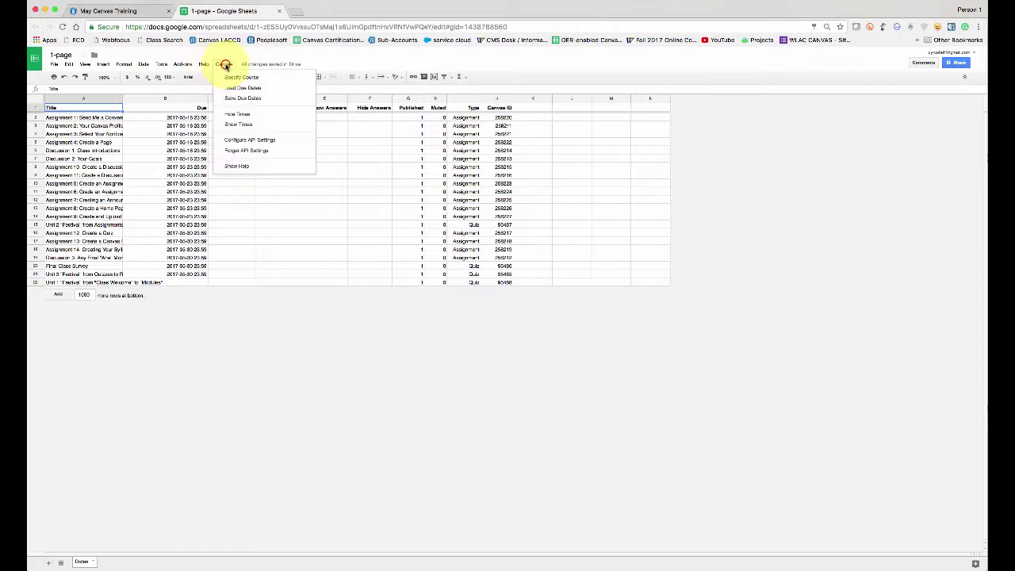
pyautogui.click(244, 115)
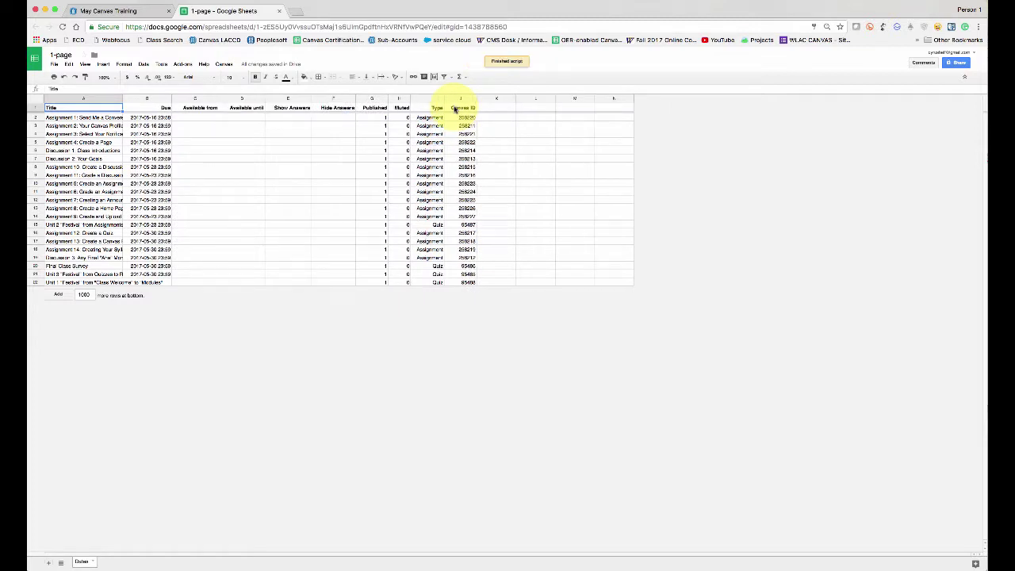
pyautogui.click(228, 410)
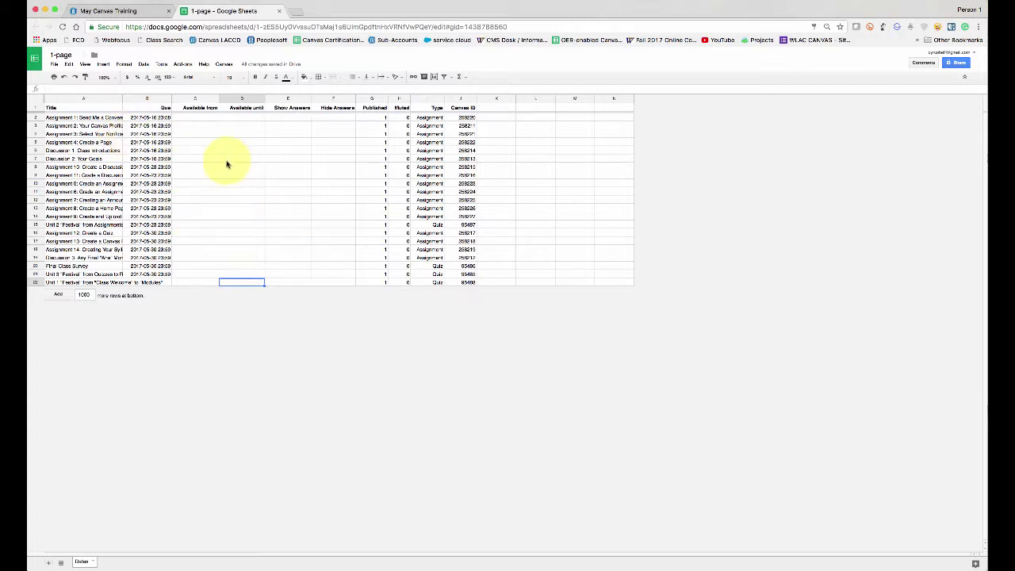
# Widen the Due column and change B2's due date to 2018-05-14
pyautogui.doubleClick(171, 98)
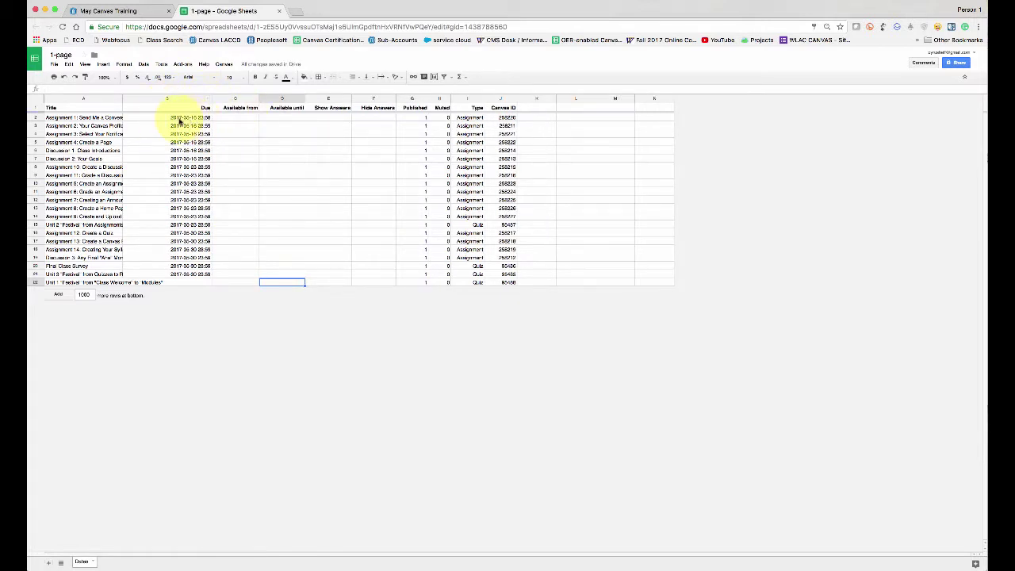
pyautogui.doubleClick(182, 118)
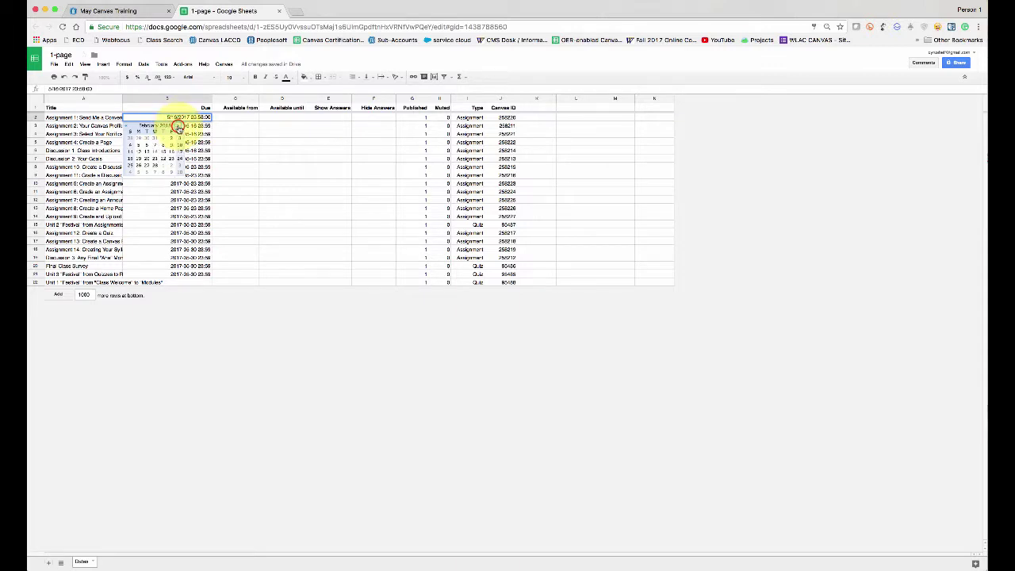
pyautogui.click(179, 127)
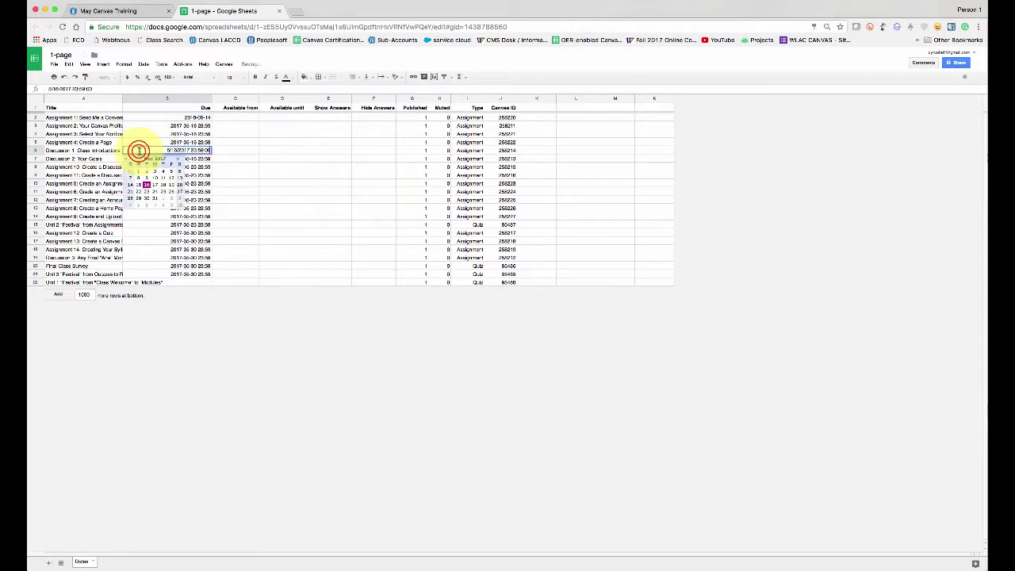
pyautogui.click(138, 151)
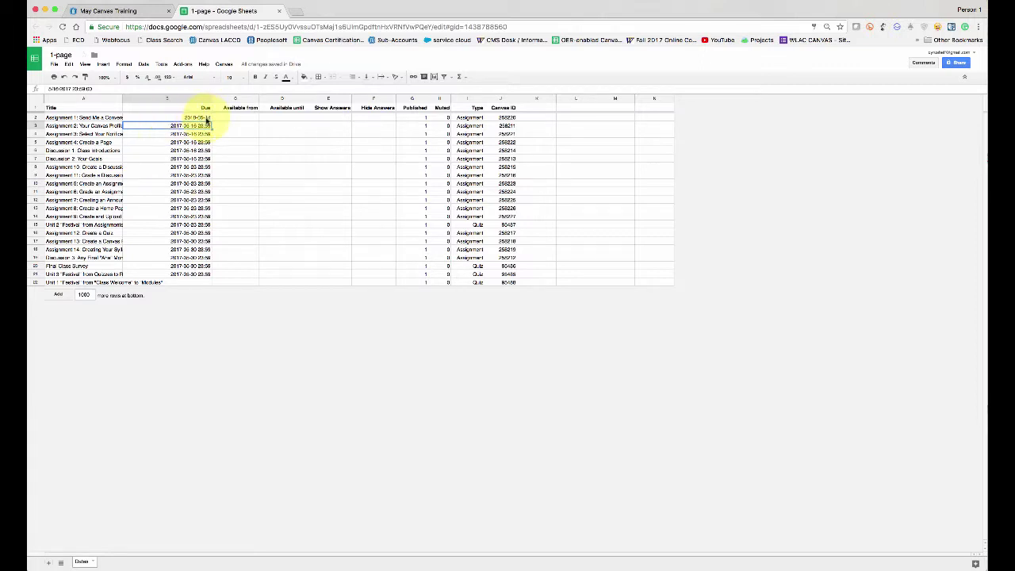
pyautogui.click(197, 117)
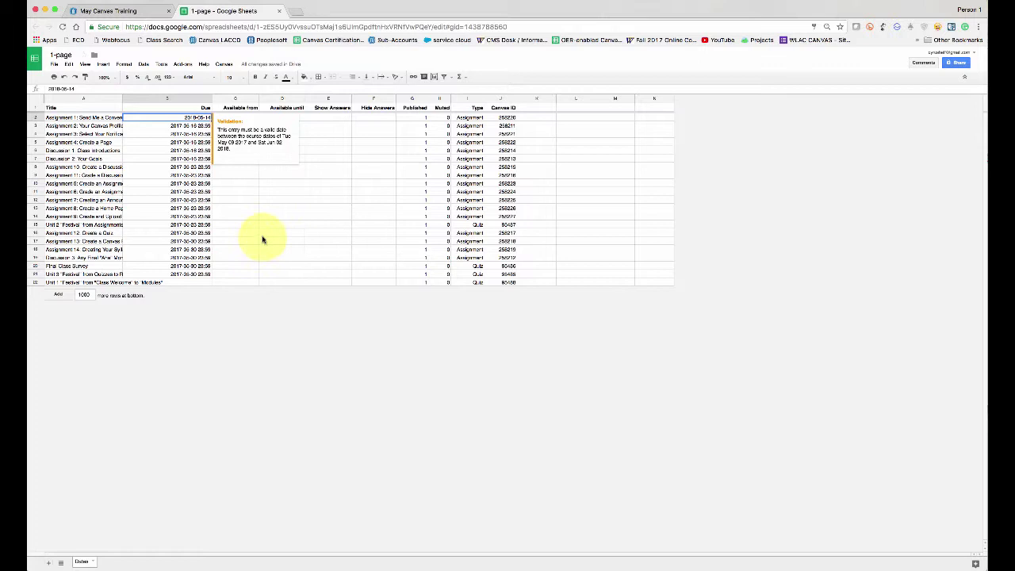
pyautogui.click(249, 335)
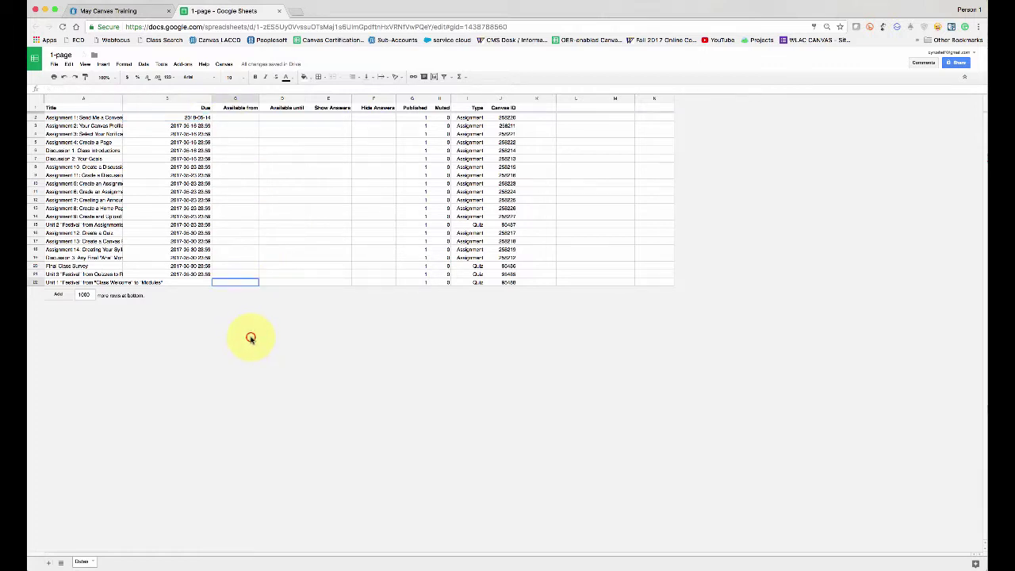
# Copy B2's 2018-05-14 date and paste it into B2:B21
pyautogui.click(193, 118)
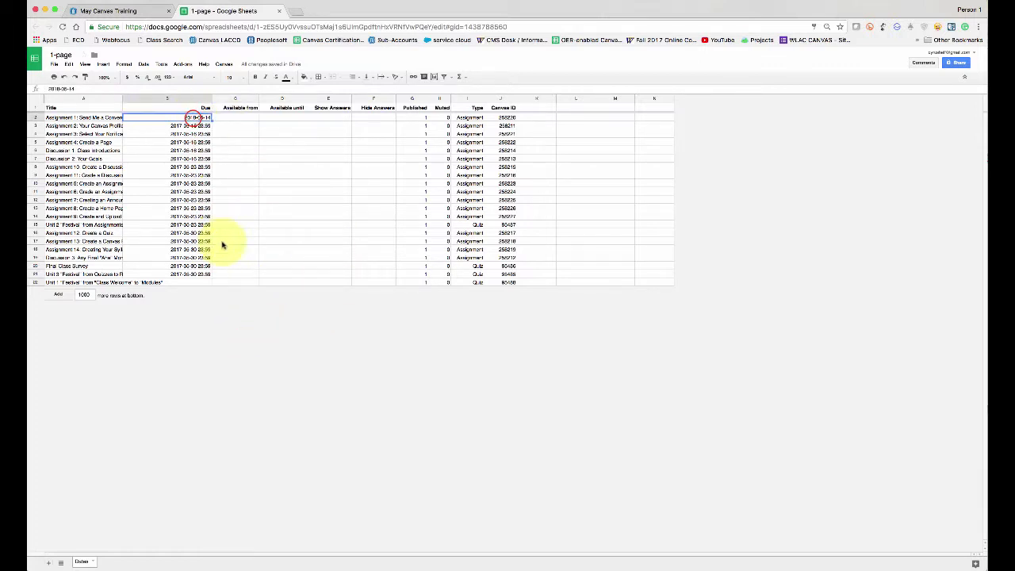
pyautogui.moveTo(193, 124)
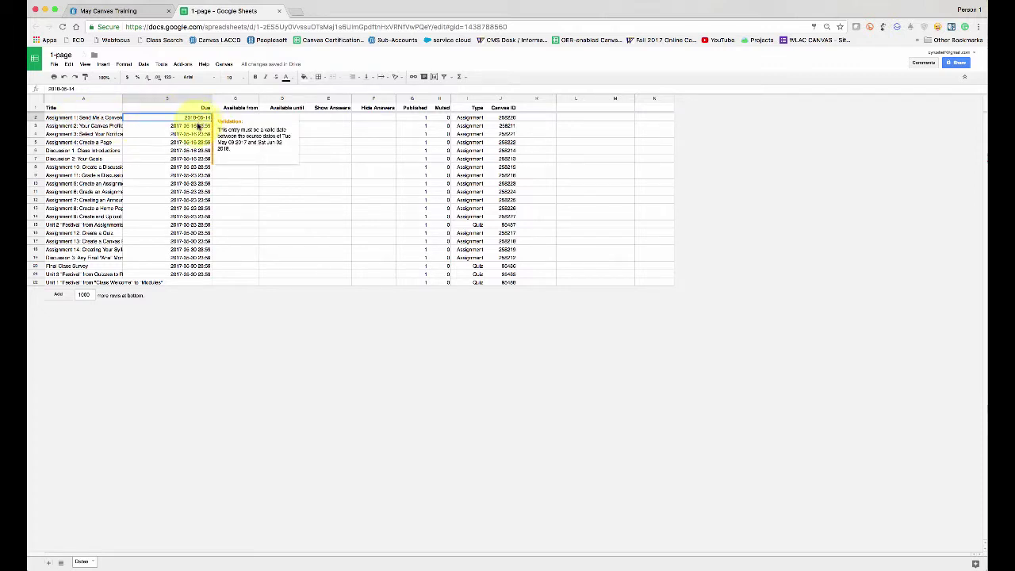
pyautogui.click(235, 376)
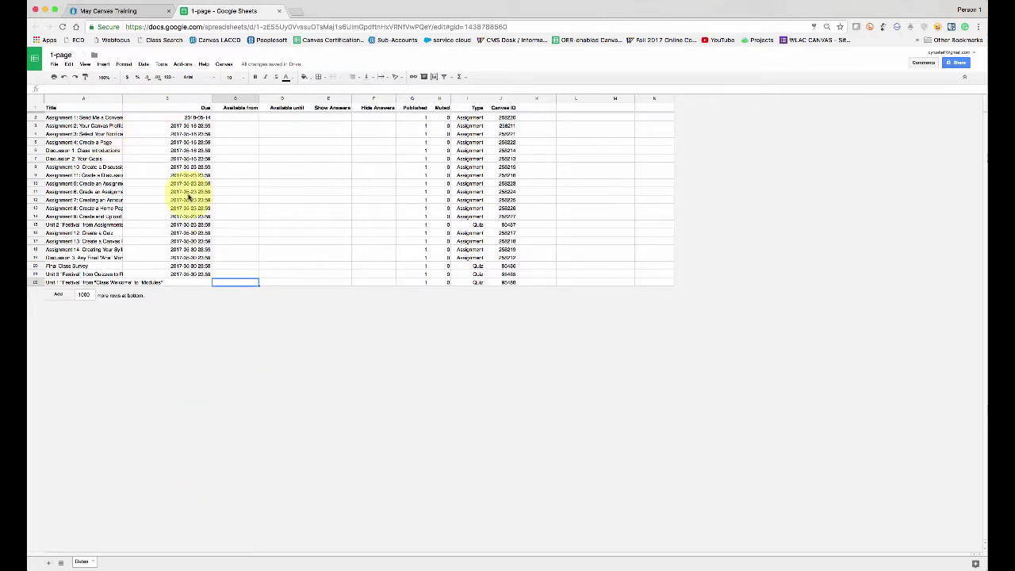
pyautogui.click(193, 119)
pyautogui.press('super+c')
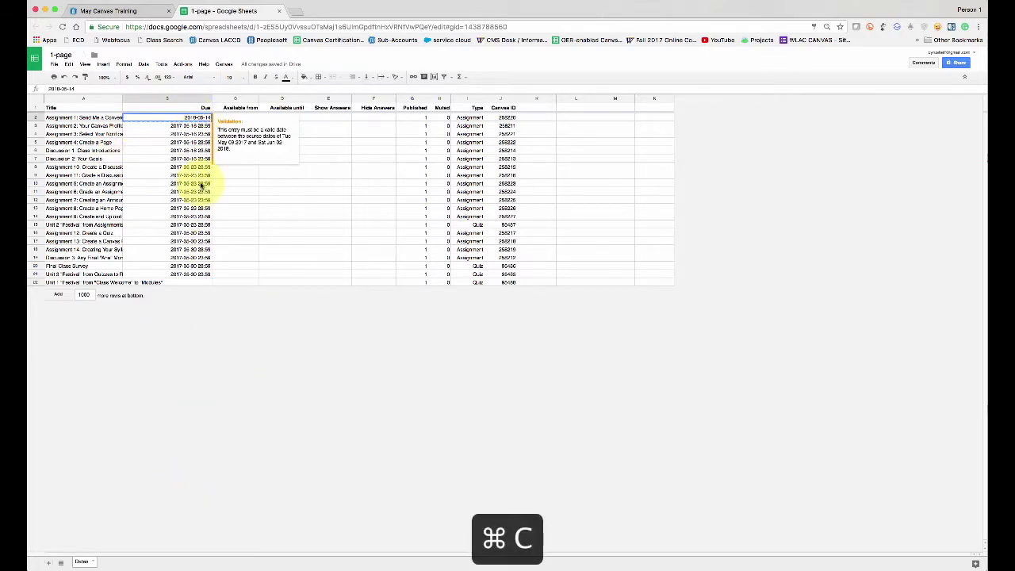
pyautogui.keyDown('shift'); pyautogui.click(198, 274); pyautogui.keyUp('shift')
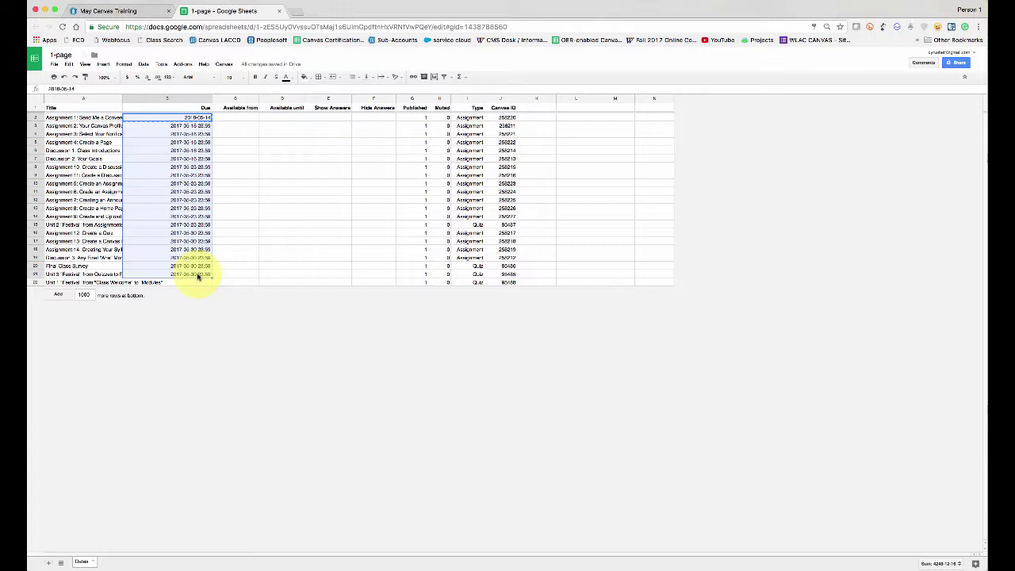
pyautogui.press('super+v')
pyautogui.click(247, 345)
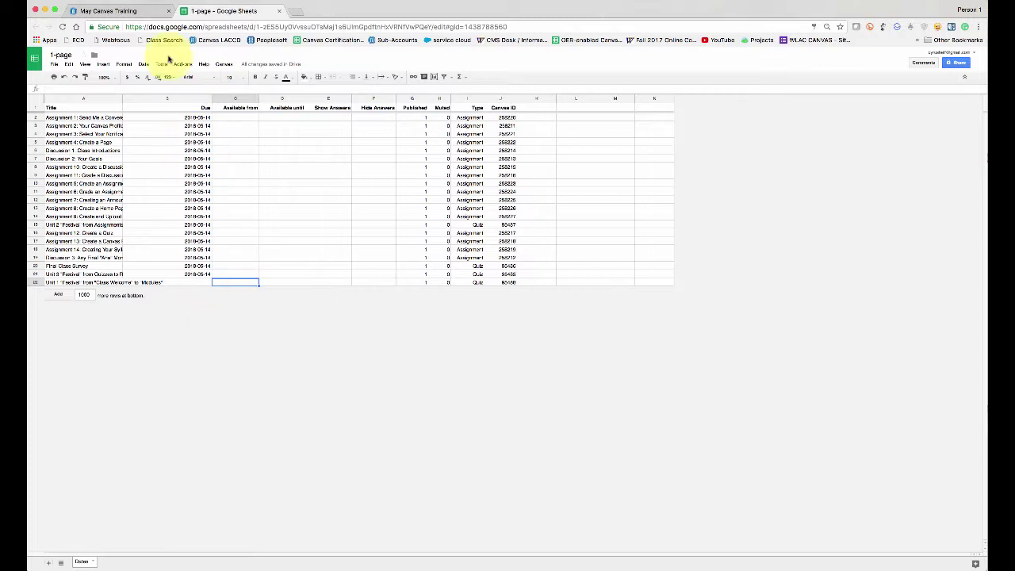
# Review the Canvas Assignments list still showing May 16 and May 23 dates, then return to the sheet
pyautogui.click(118, 10)
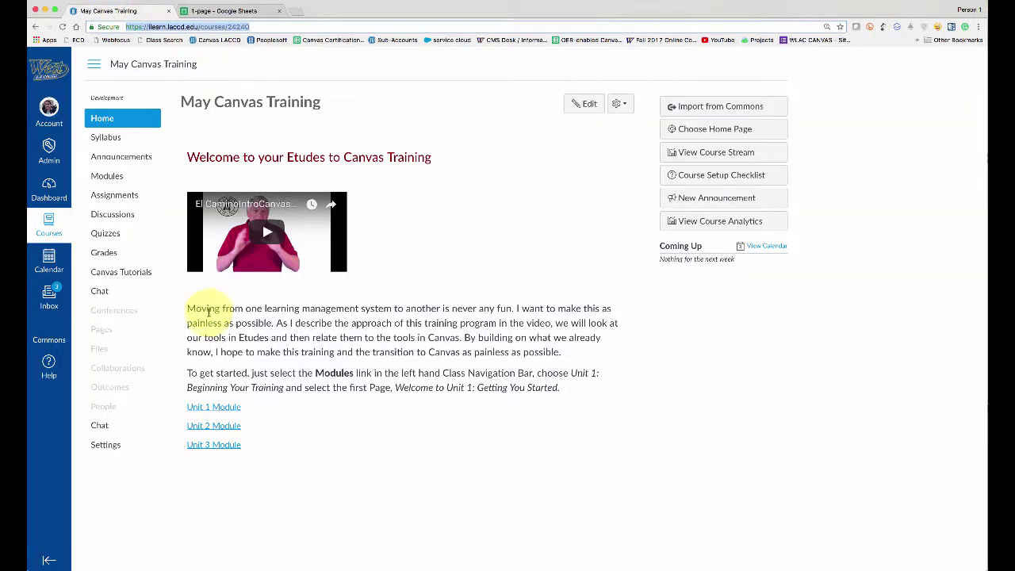
pyautogui.click(116, 198)
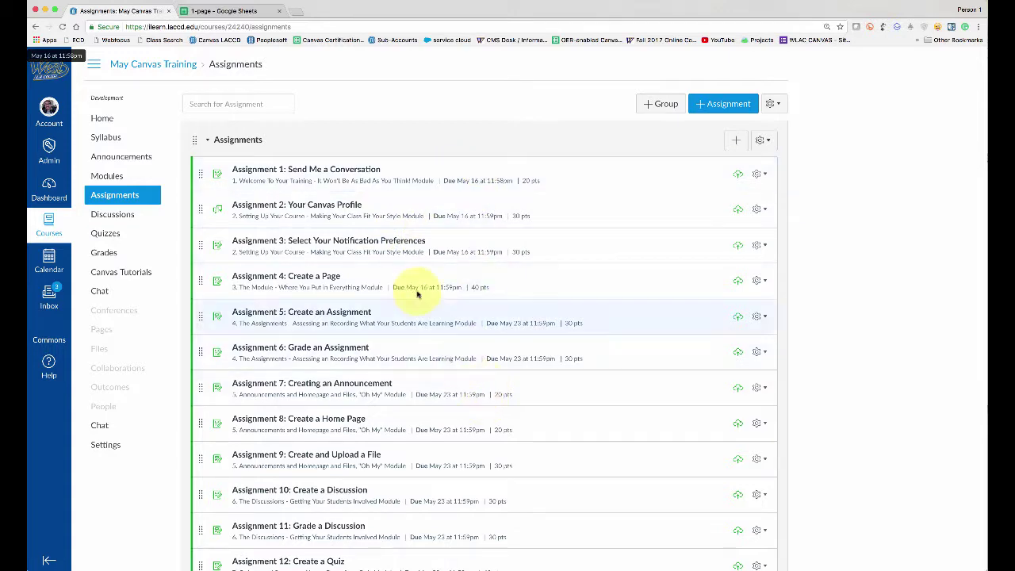
pyautogui.click(216, 13)
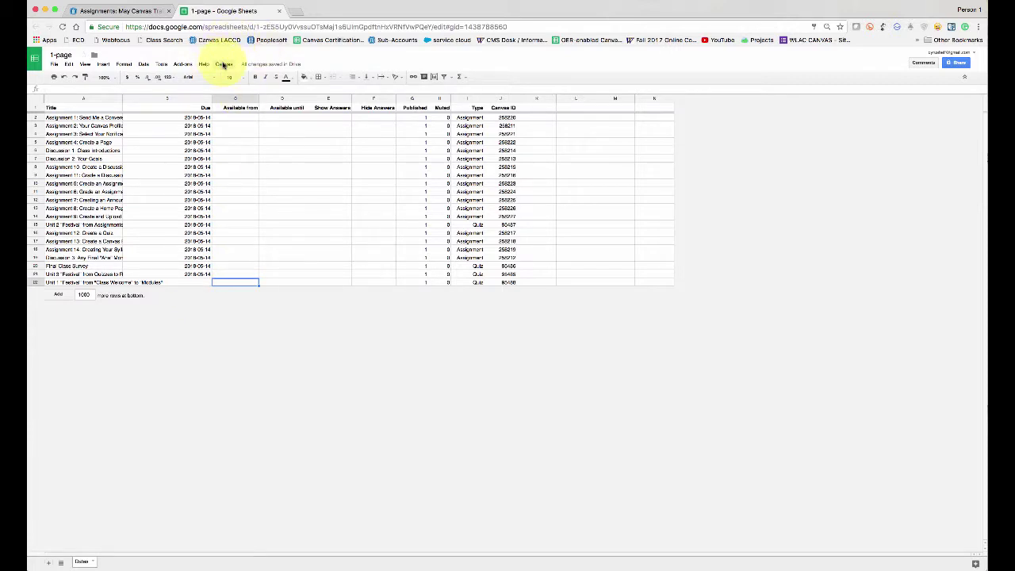
# Run the Canvas add-on's Save Due Dates, then go back to the Canvas assignments page
pyautogui.click(224, 64)
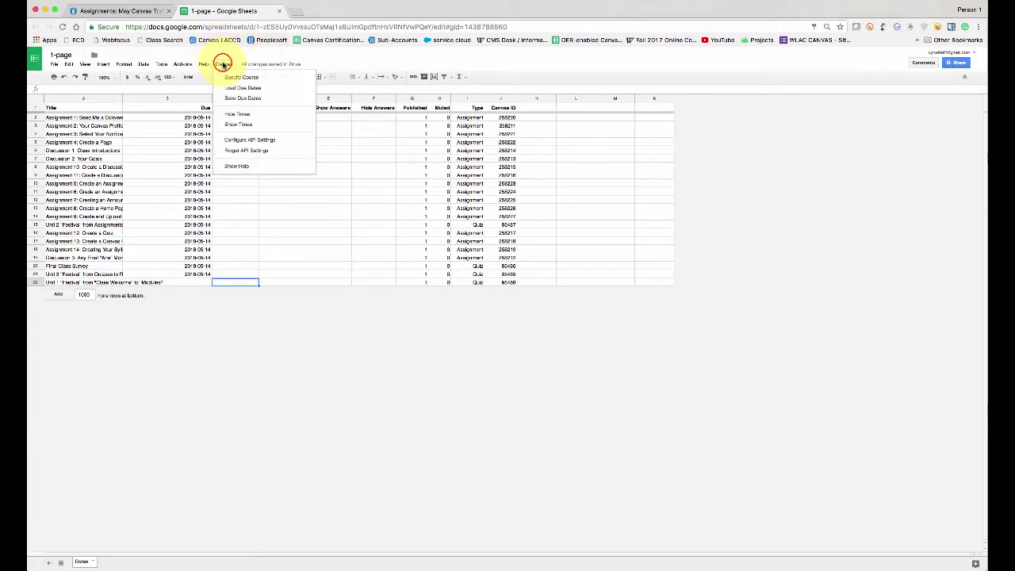
pyautogui.click(240, 100)
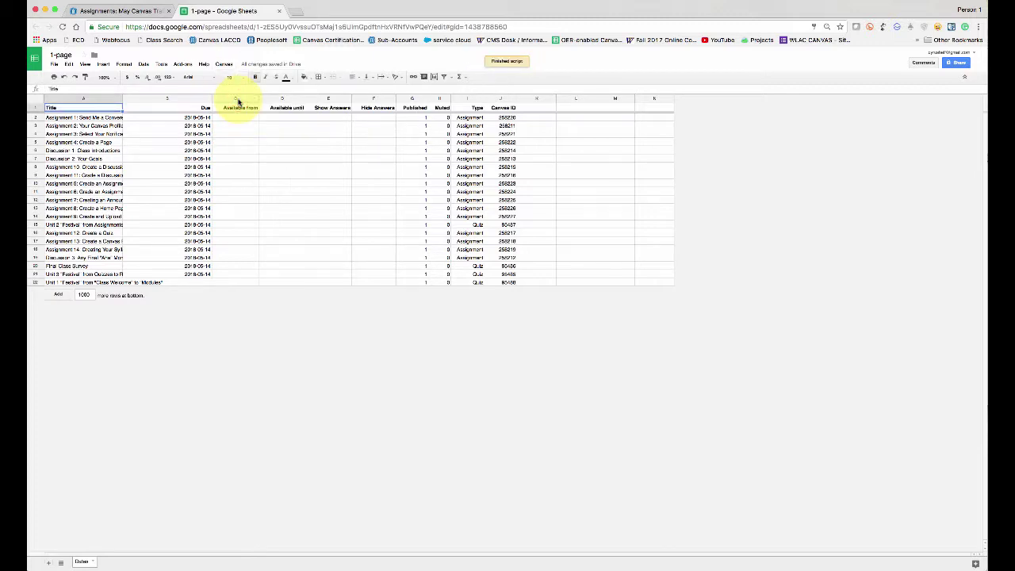
pyautogui.click(126, 11)
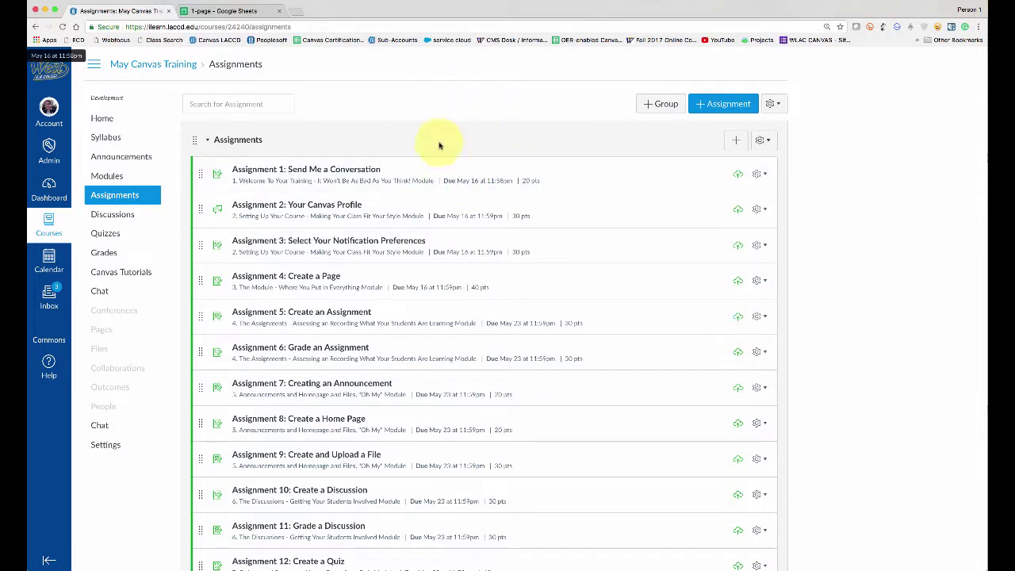
# Reload the Canvas assignments page and confirm every item is now due May 14, 2018
pyautogui.click(63, 27)
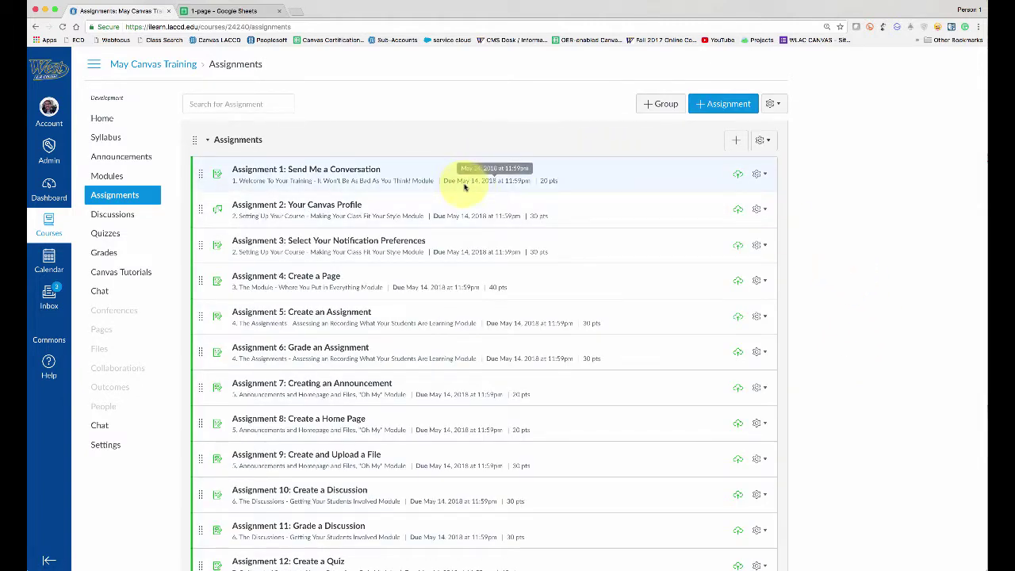
pyautogui.moveTo(491, 181); pyautogui.dragTo(481, 182)
pyautogui.scroll(-5, 470, 234)
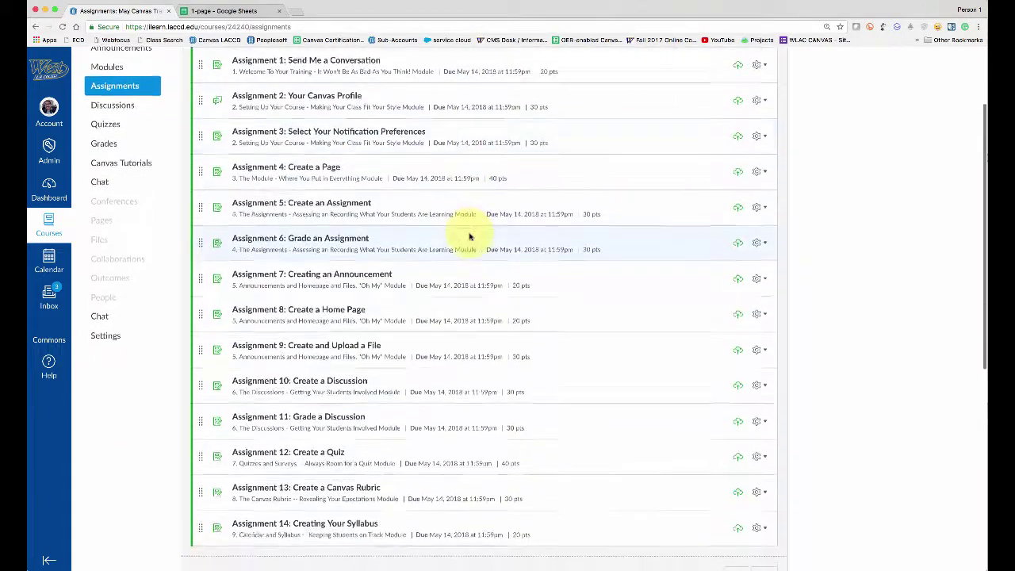
pyautogui.scroll(-4, 473, 237)
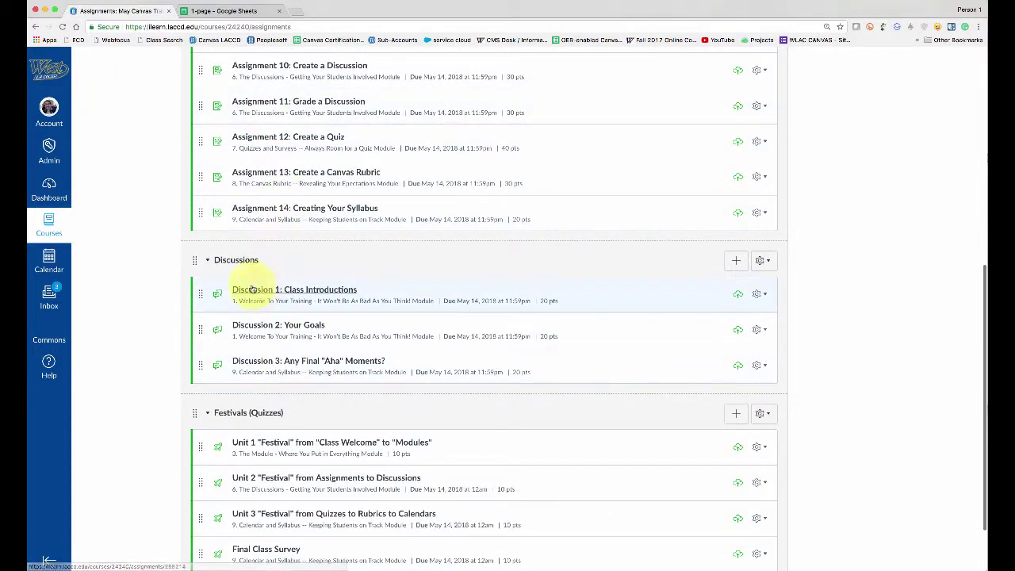
pyautogui.scroll(-2, 261, 289)
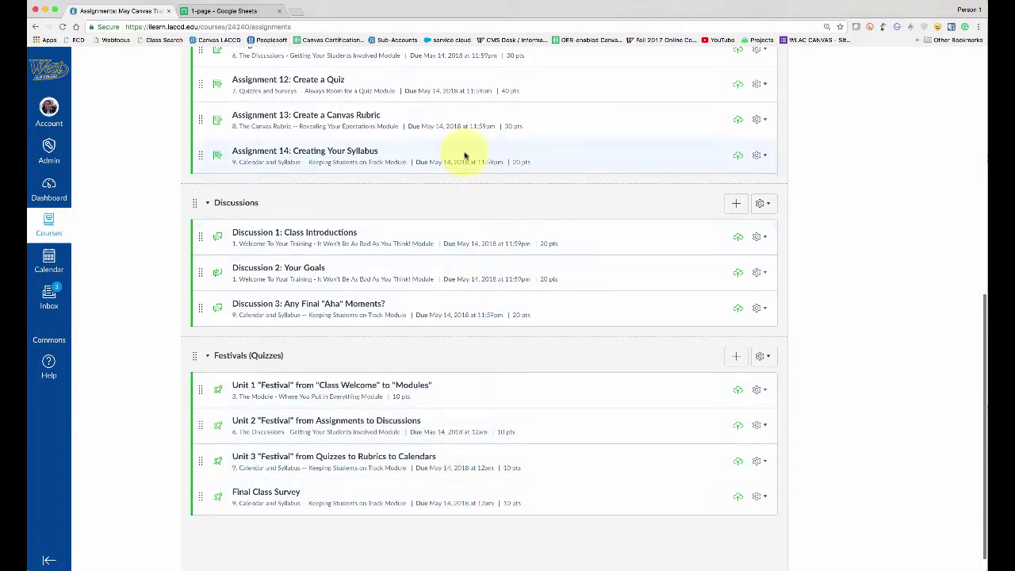
pyautogui.scroll(1, 483, 286)
pyautogui.scroll(6, 483, 275)
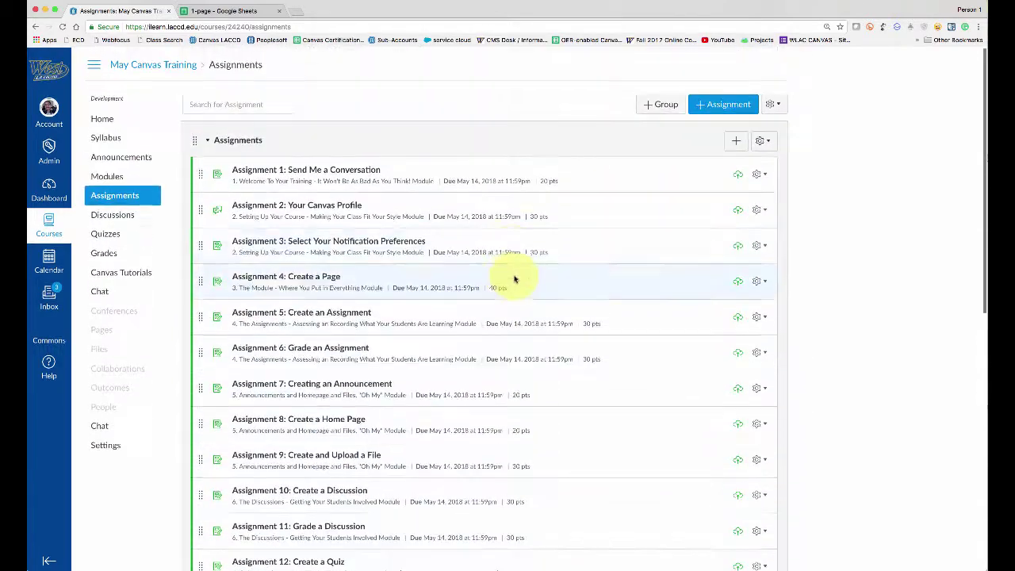
pyautogui.click(230, 11)
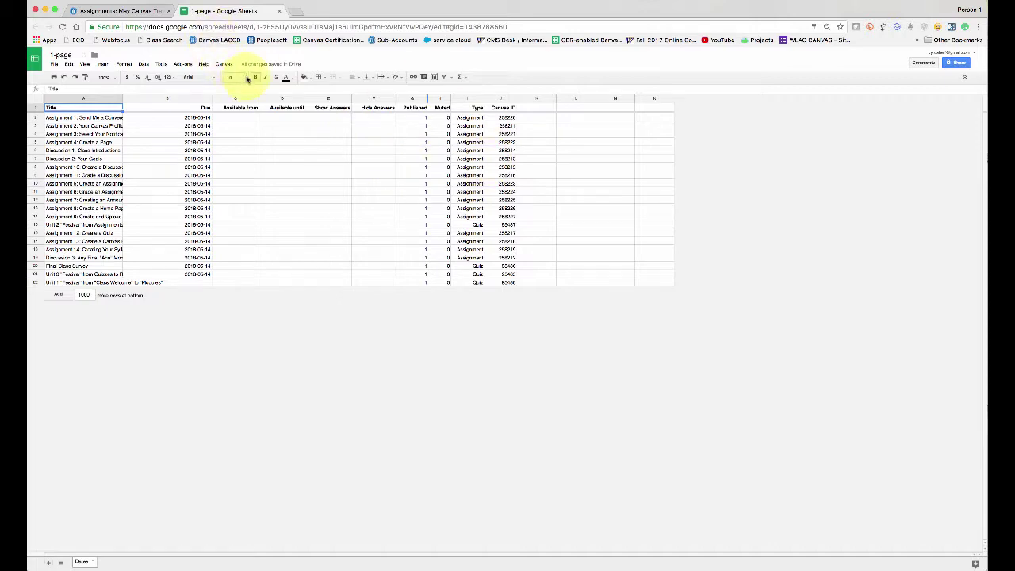
# Open the test course from the Canvas dashboard and copy its course ID 32178 from the URL
pyautogui.click(121, 10)
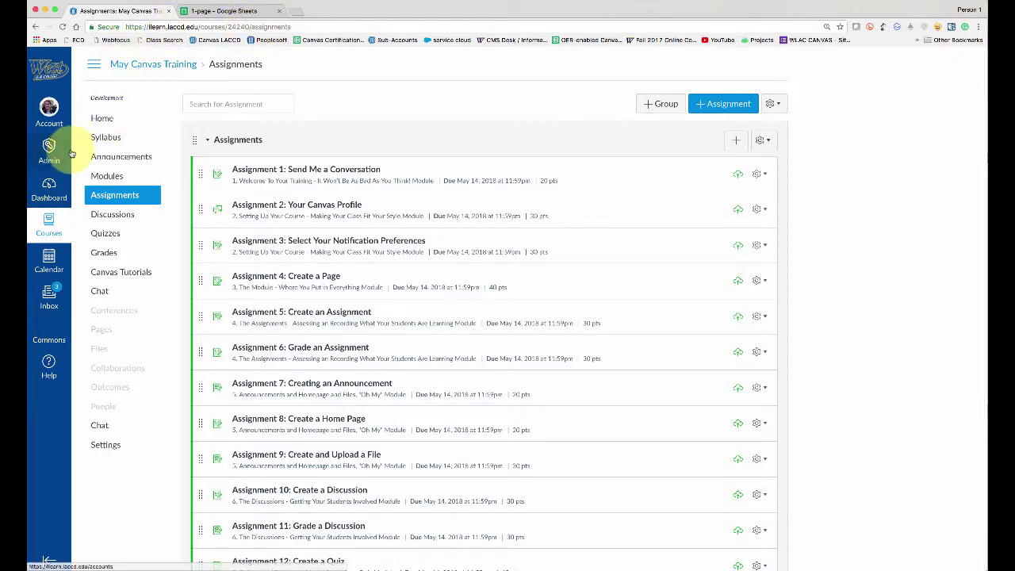
pyautogui.click(49, 191)
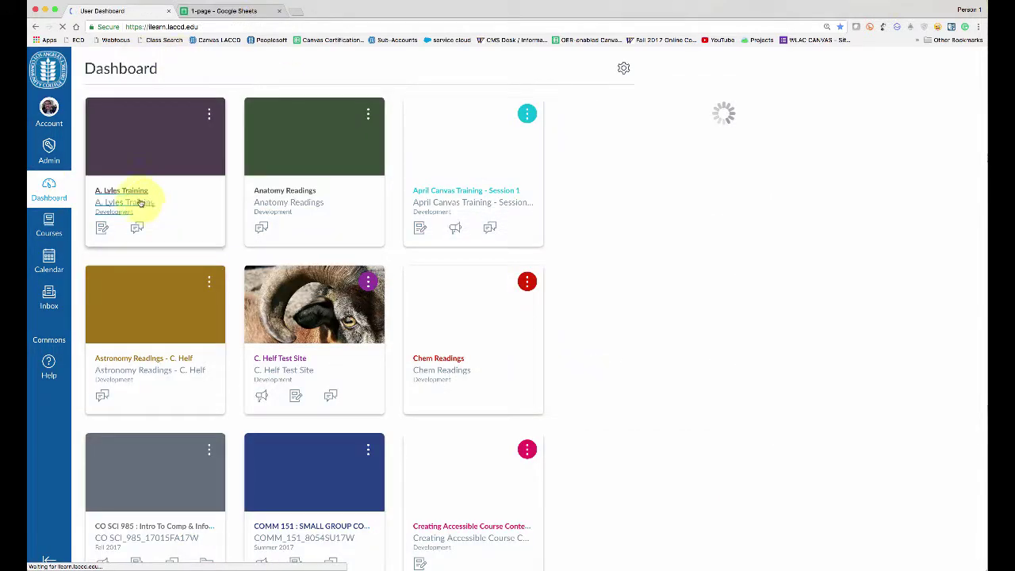
pyautogui.scroll(-1, 270, 285)
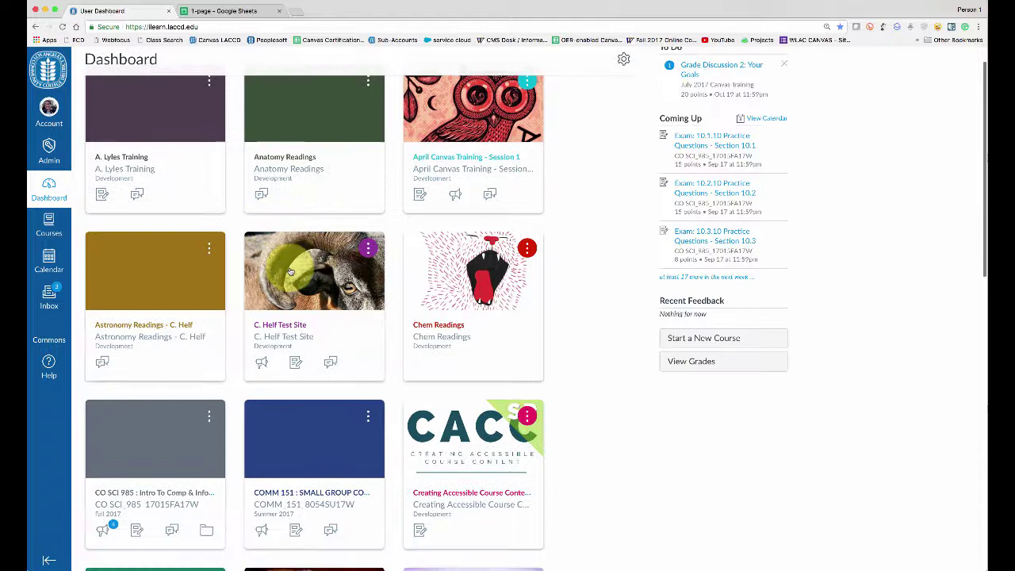
pyautogui.click(274, 324)
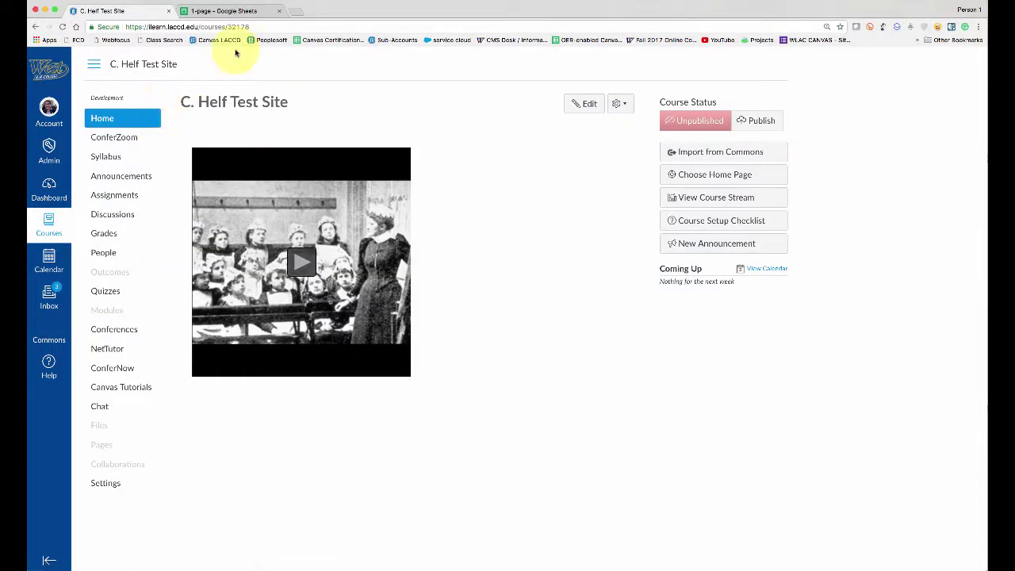
pyautogui.doubleClick(238, 26)
pyautogui.press('super+c')
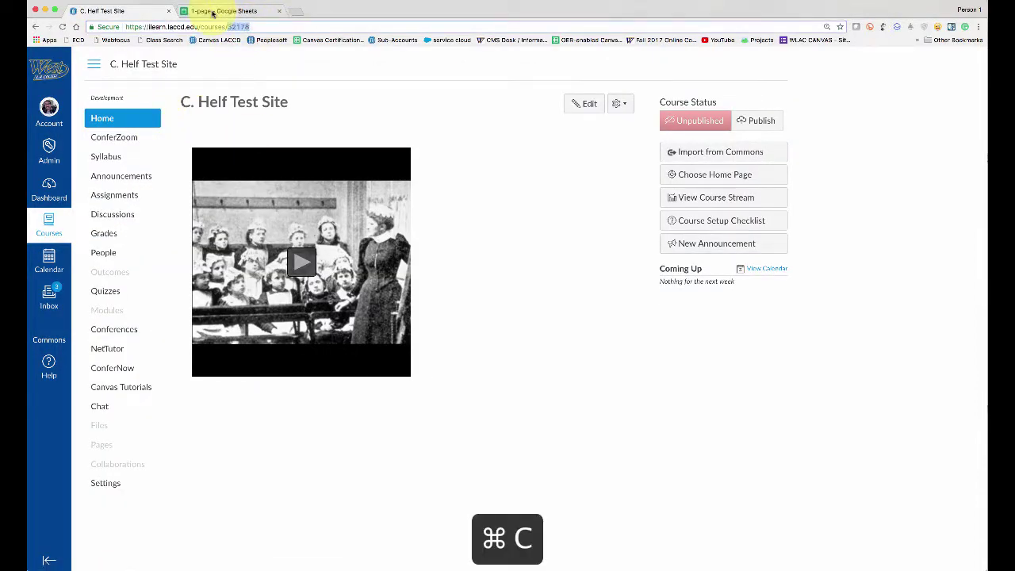
# Return to the '1-page' due-date spreadsheet and close the Canvas add-on menu without running anything
pyautogui.click(213, 12)
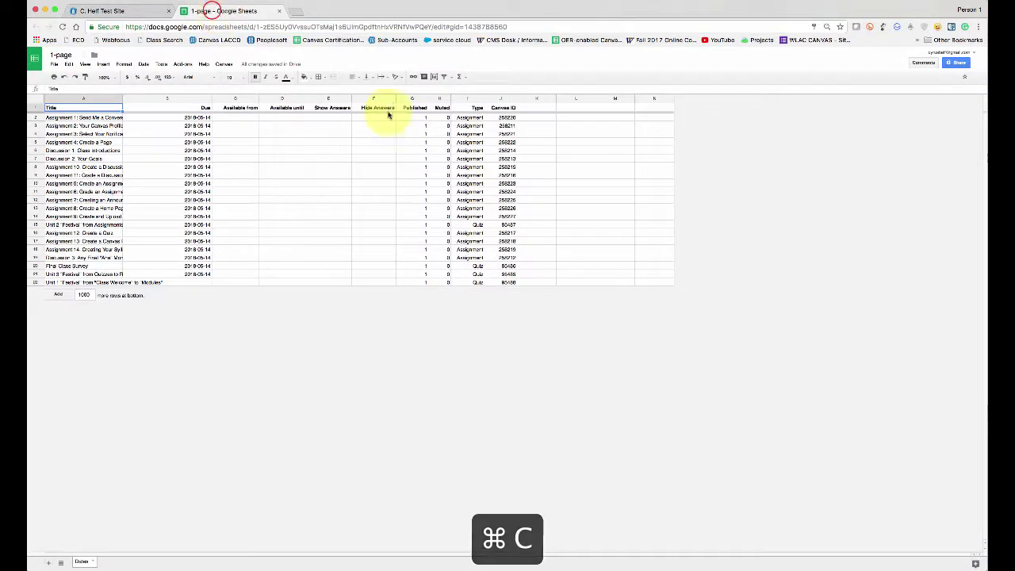
pyautogui.click(227, 65)
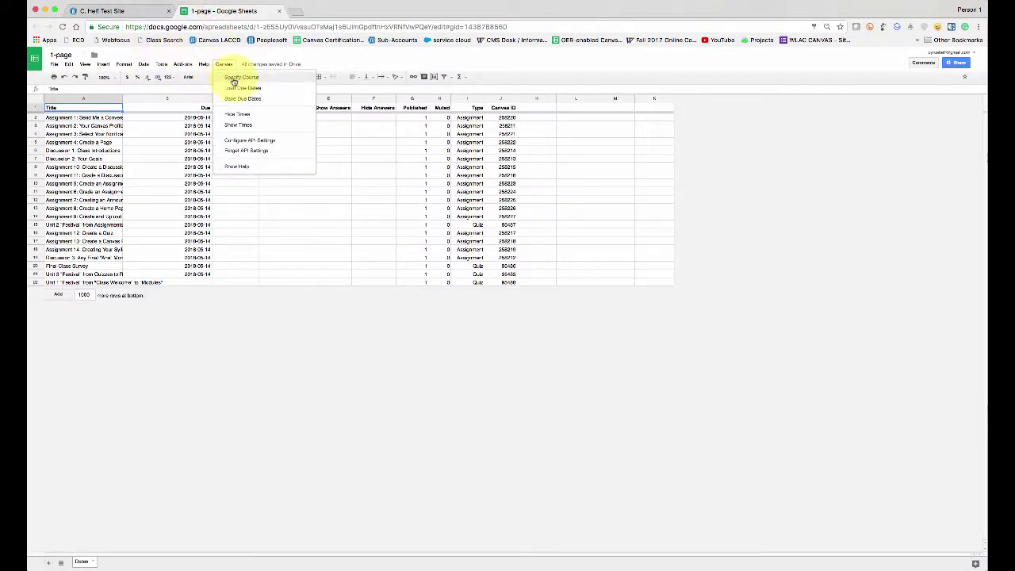
pyautogui.click(344, 426)
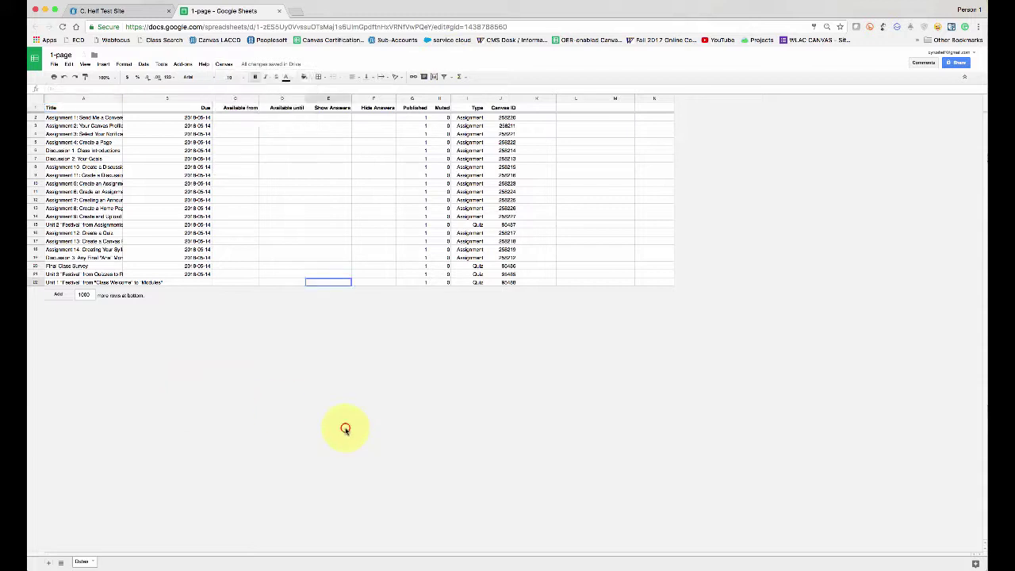